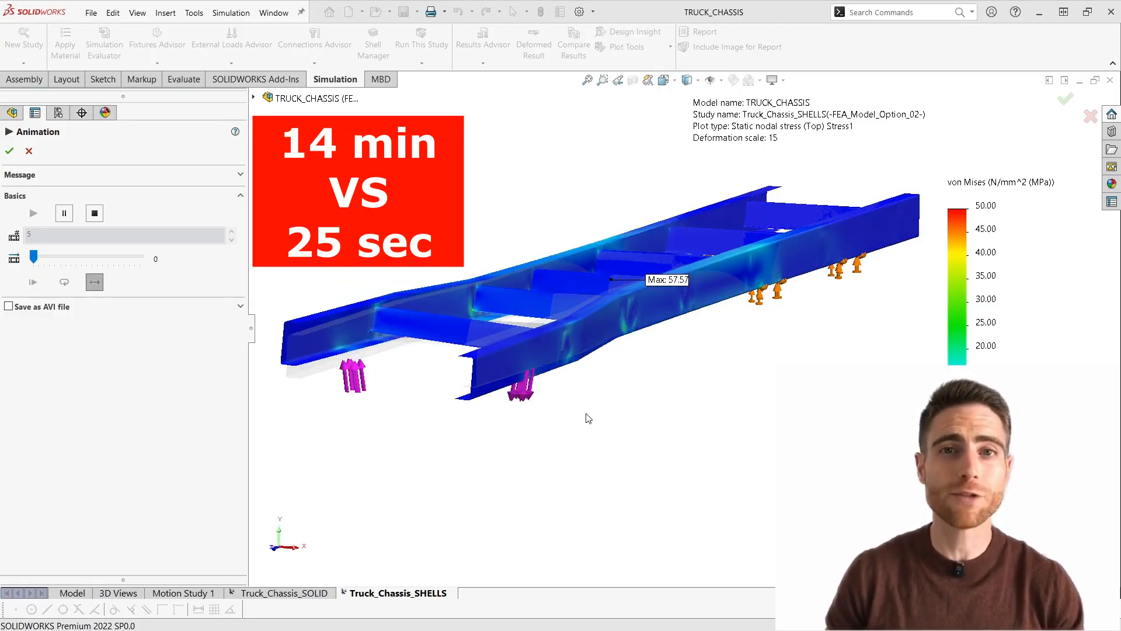
middle_drag(563, 388, 569, 411)
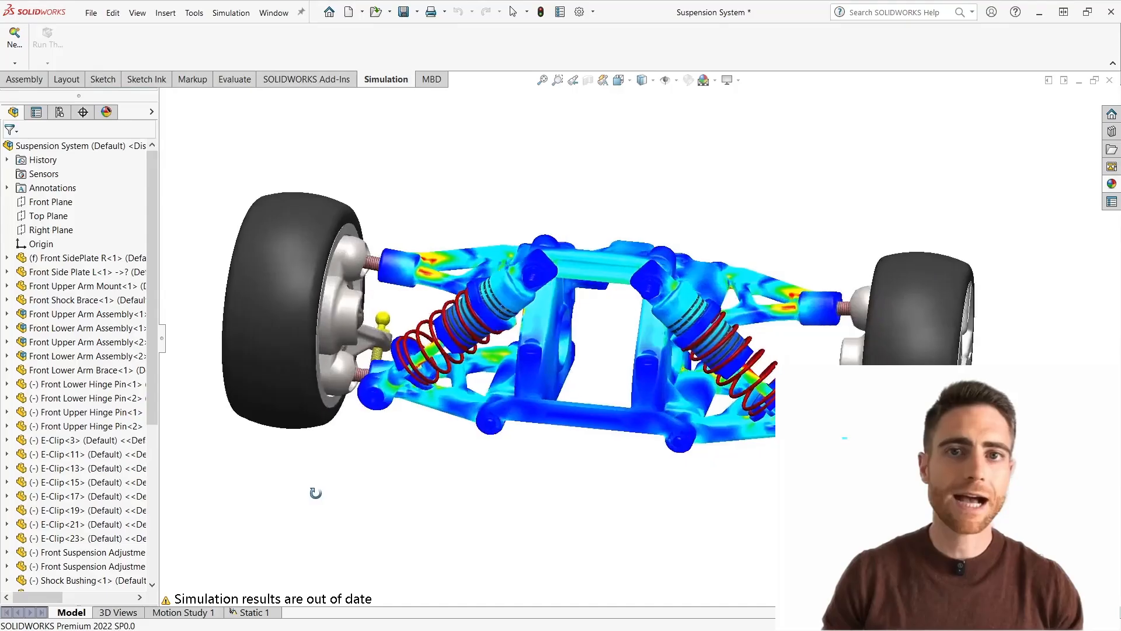
middle_drag(316, 492, 304, 519)
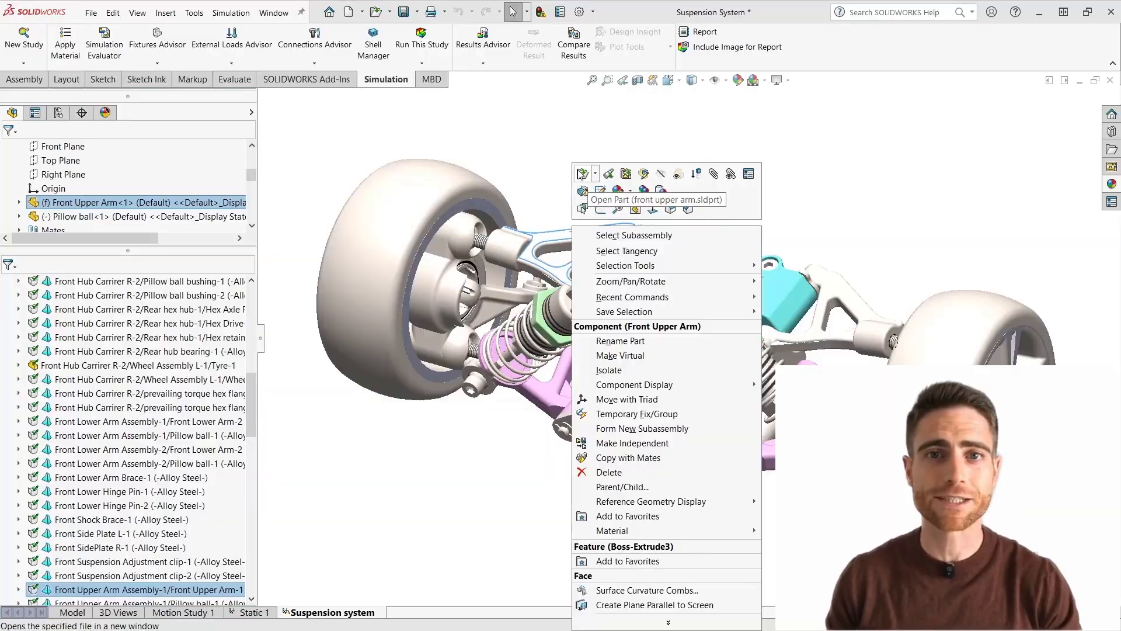
click(582, 174)
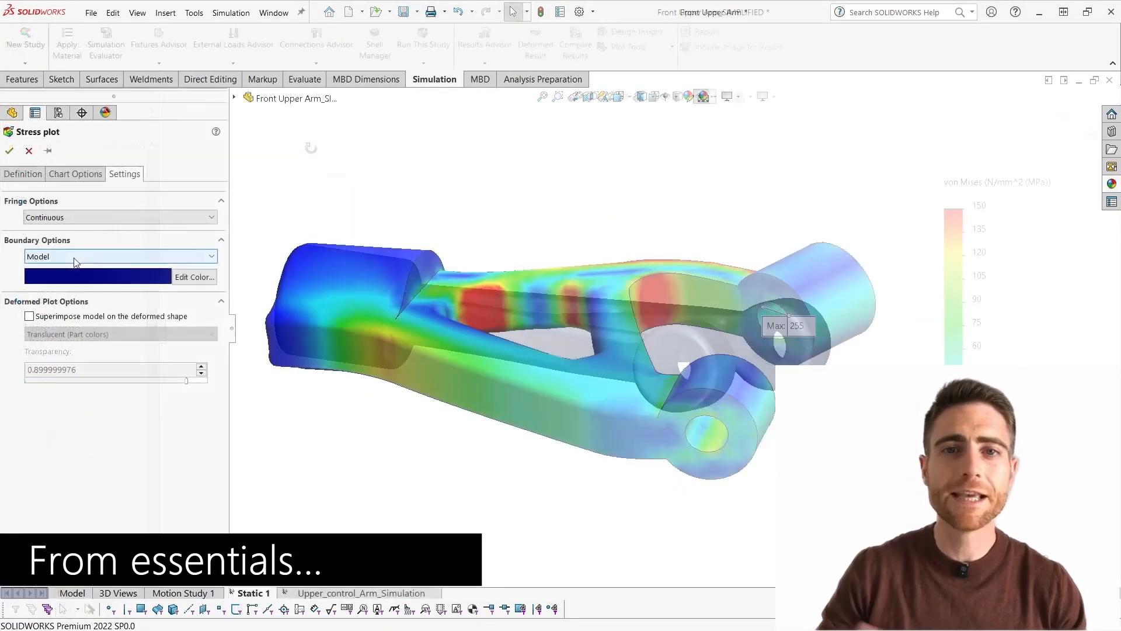
- Set the boundary option of the upper arm's stress plot to Mesh
click(70, 256)
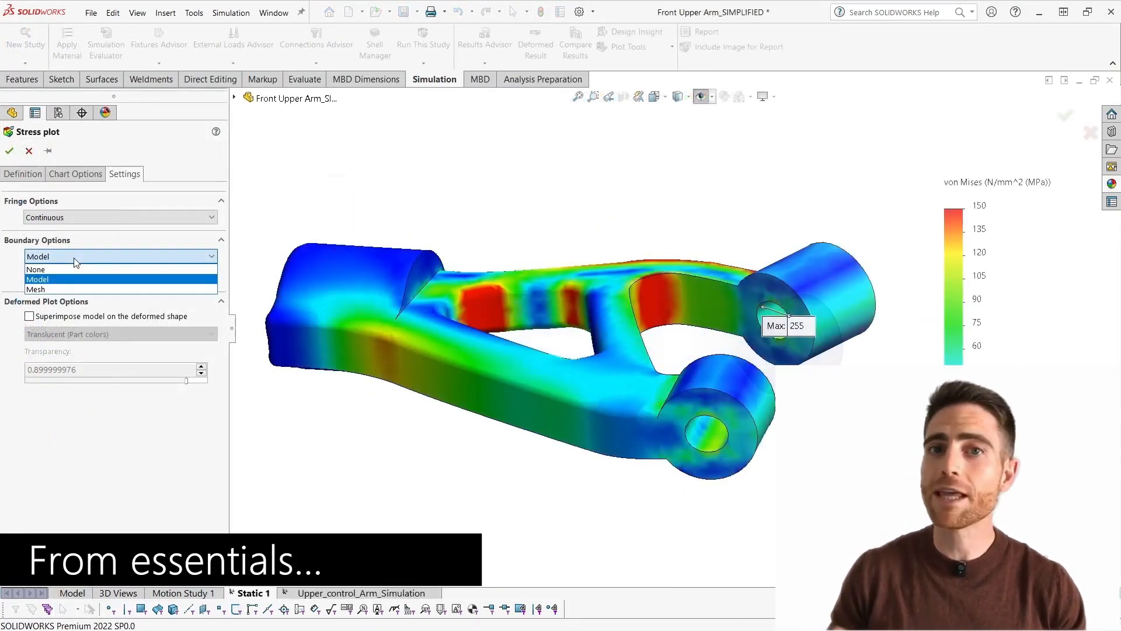
click(65, 289)
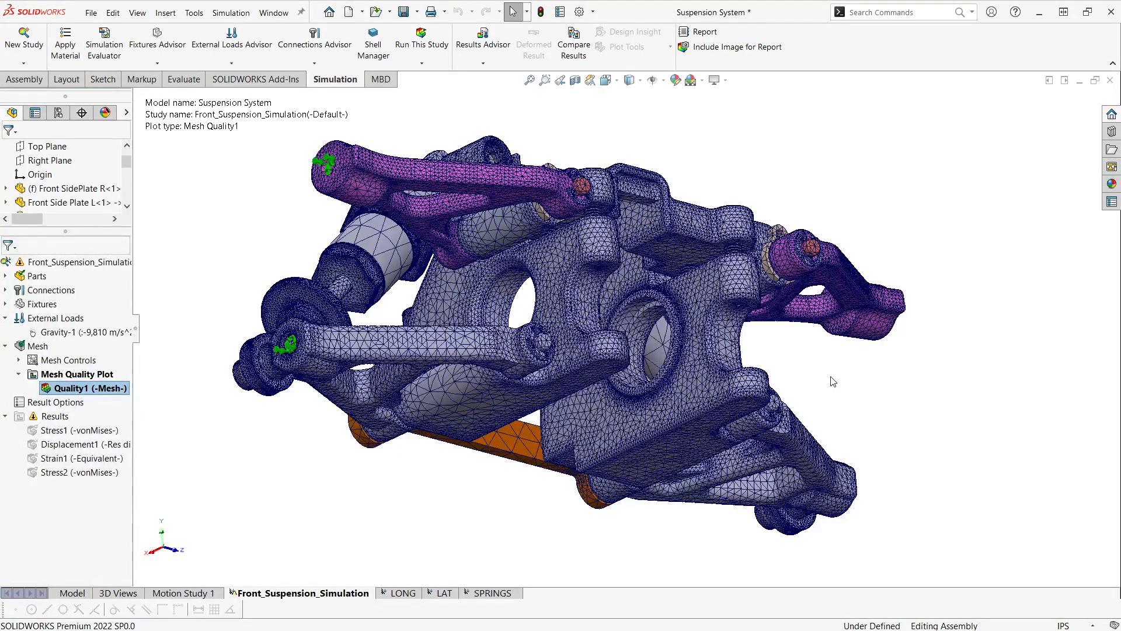
- Section the suspension's mesh quality plot at the Front Plane and reverse the section direction
middle_drag(488, 416, 509, 411)
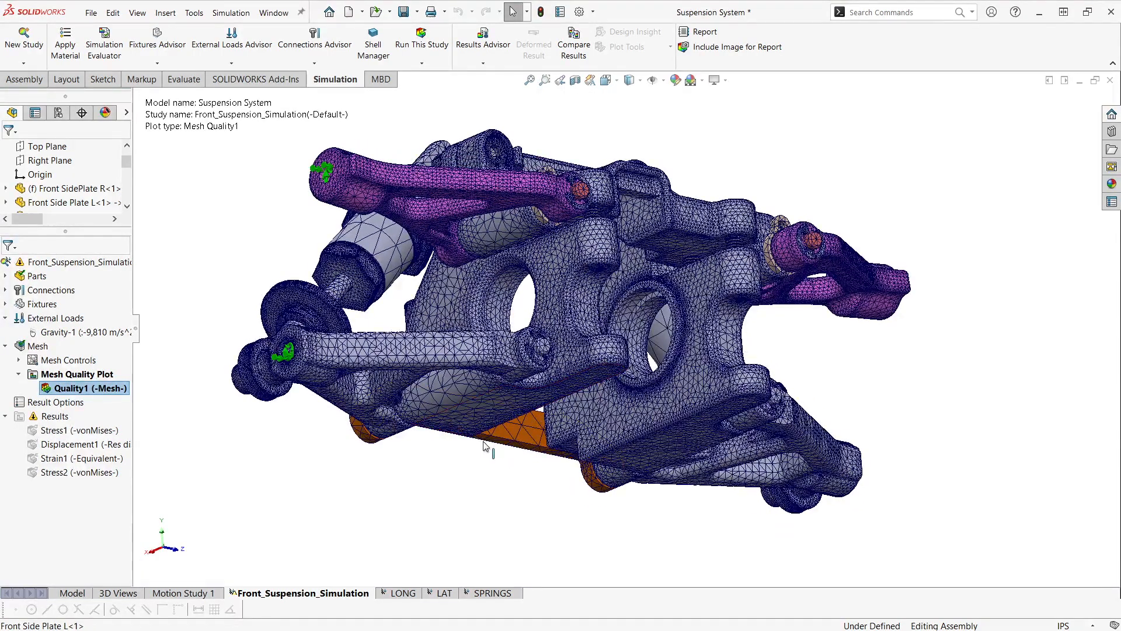
ctrl+middle_drag(579, 383, 576, 395)
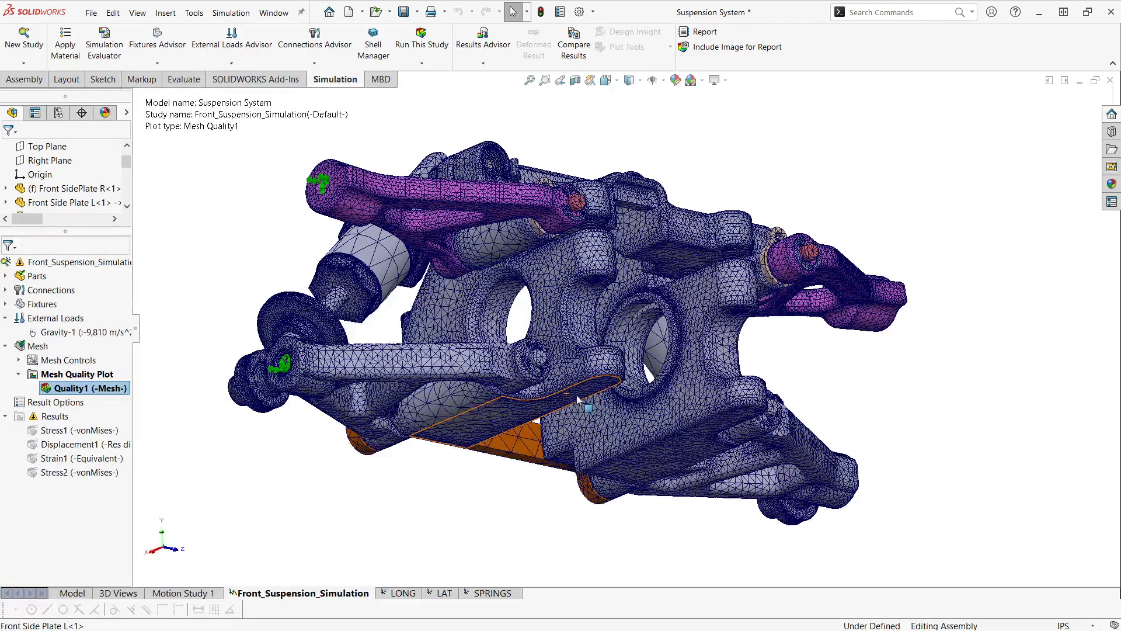
scroll(546, 369, down, 1)
middle_drag(525, 388, 466, 378)
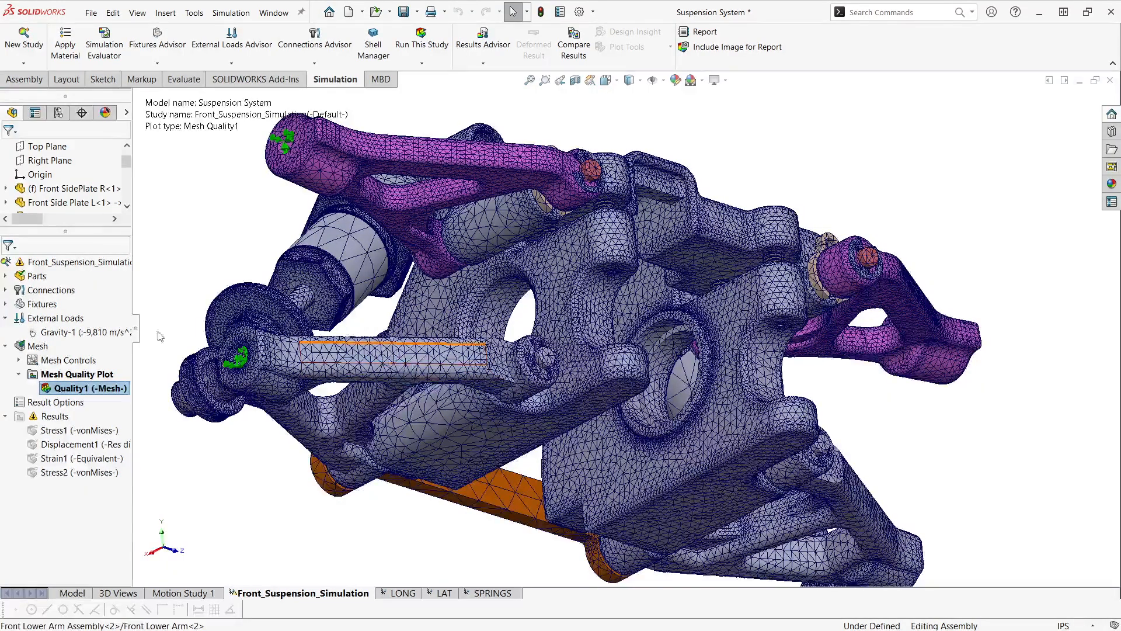
right_click(122, 391)
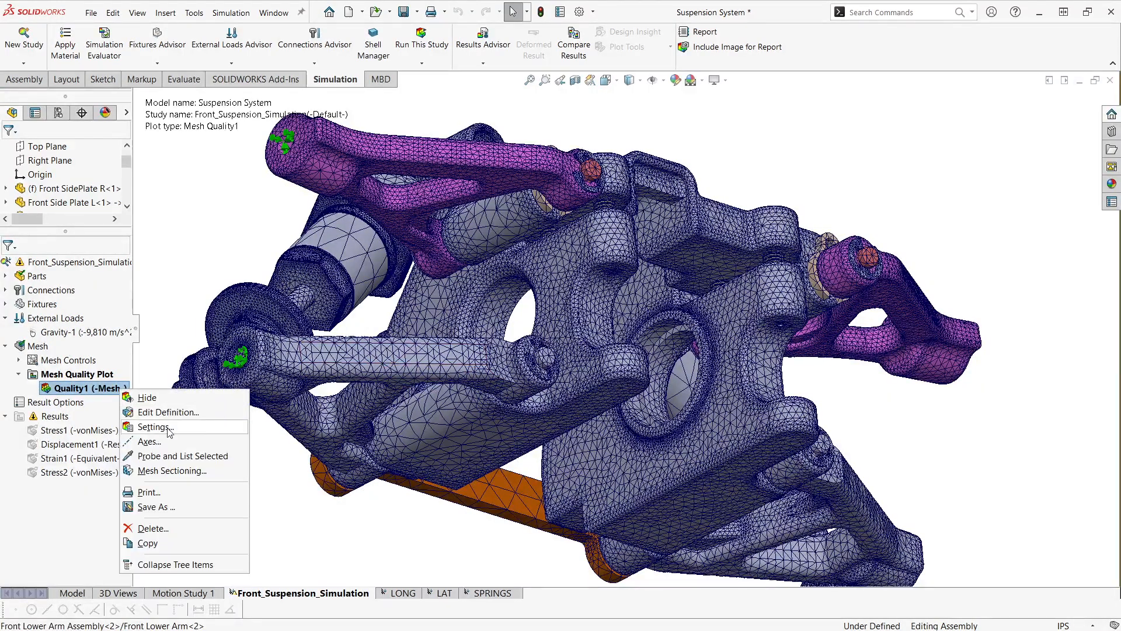
click(182, 475)
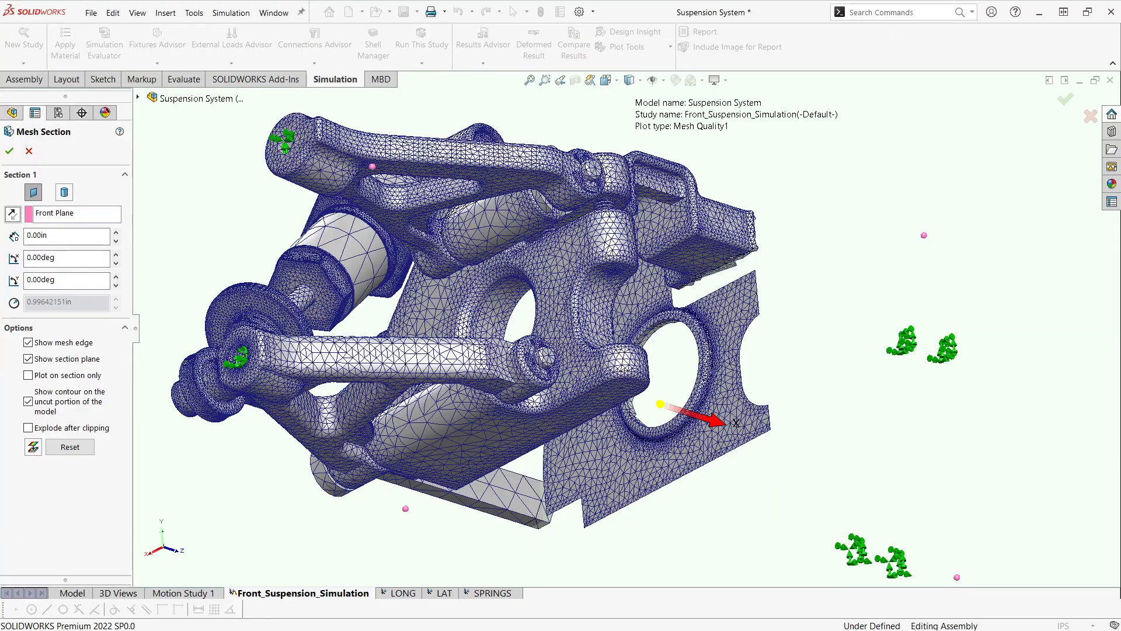
click(12, 213)
- Examine the sectioned solid elements around the side plate's large round opening, and cancel the mesh section
scroll(758, 393, down, 5)
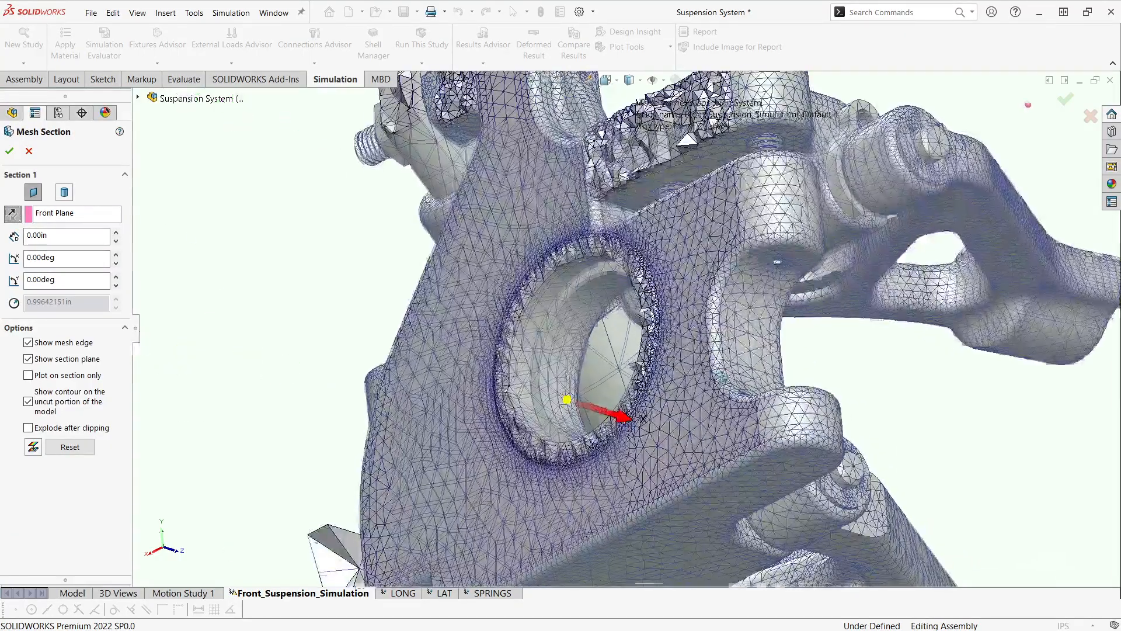
scroll(663, 353, down, 3)
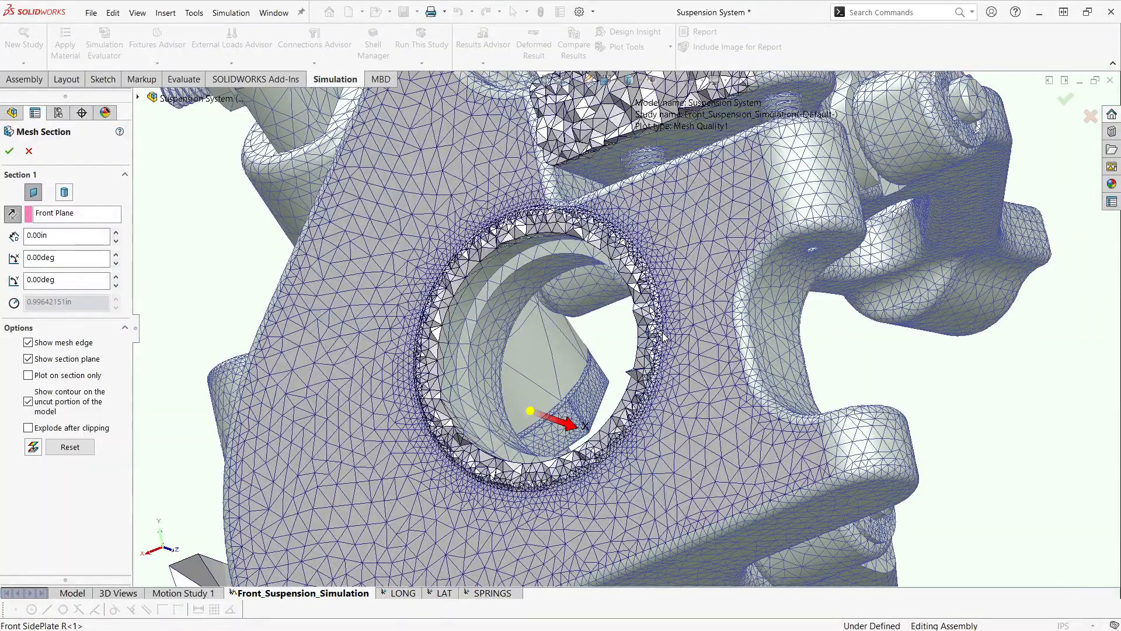
scroll(664, 337, down, 2)
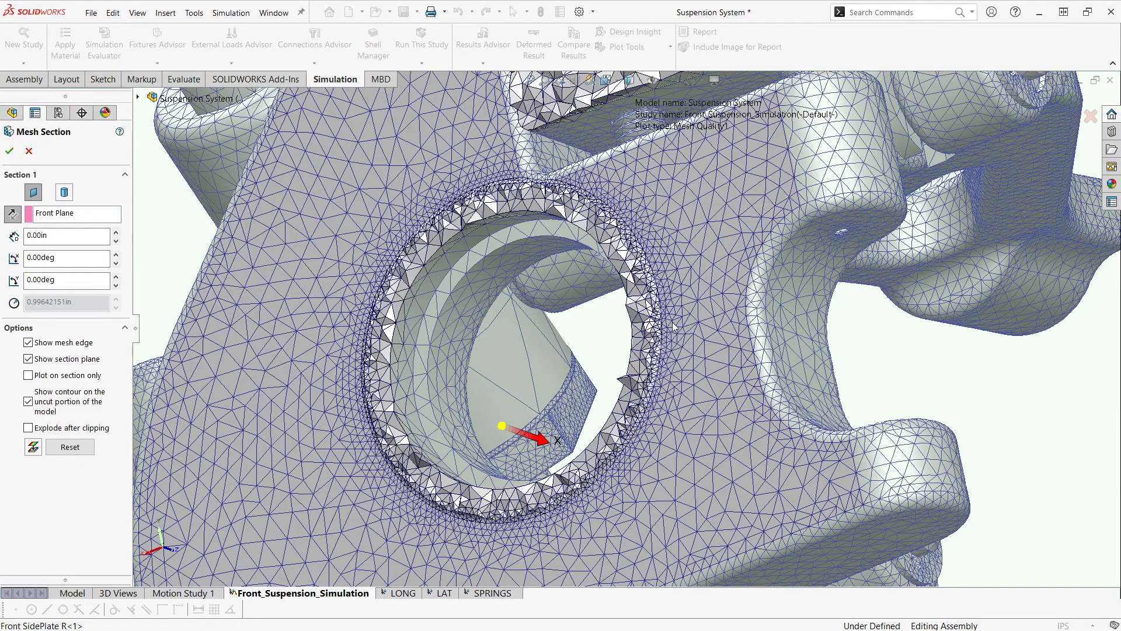
scroll(672, 330, down, 2)
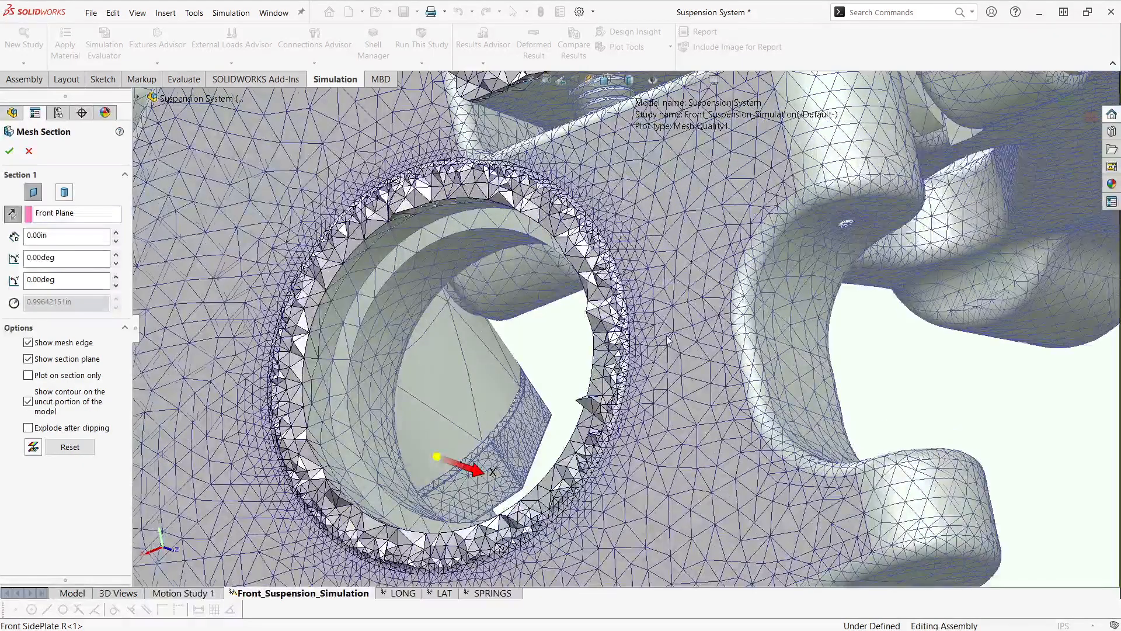
scroll(677, 333, up, 1)
scroll(683, 350, up, 1)
scroll(682, 350, up, 1)
click(32, 152)
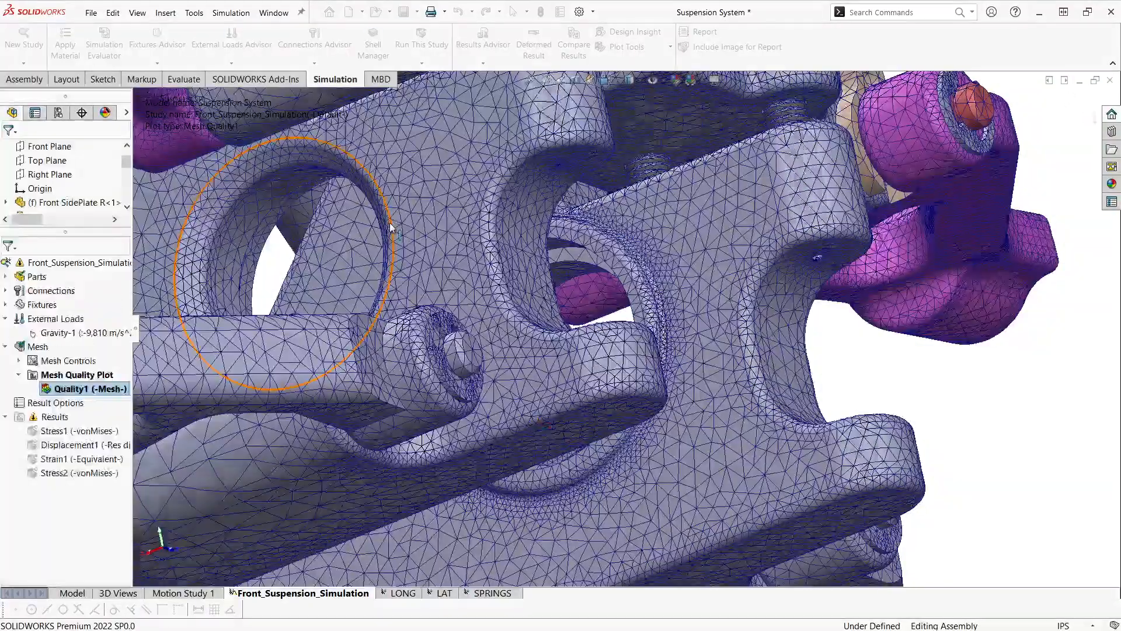
scroll(704, 317, up, 1)
ctrl+middle_drag(646, 304, 651, 329)
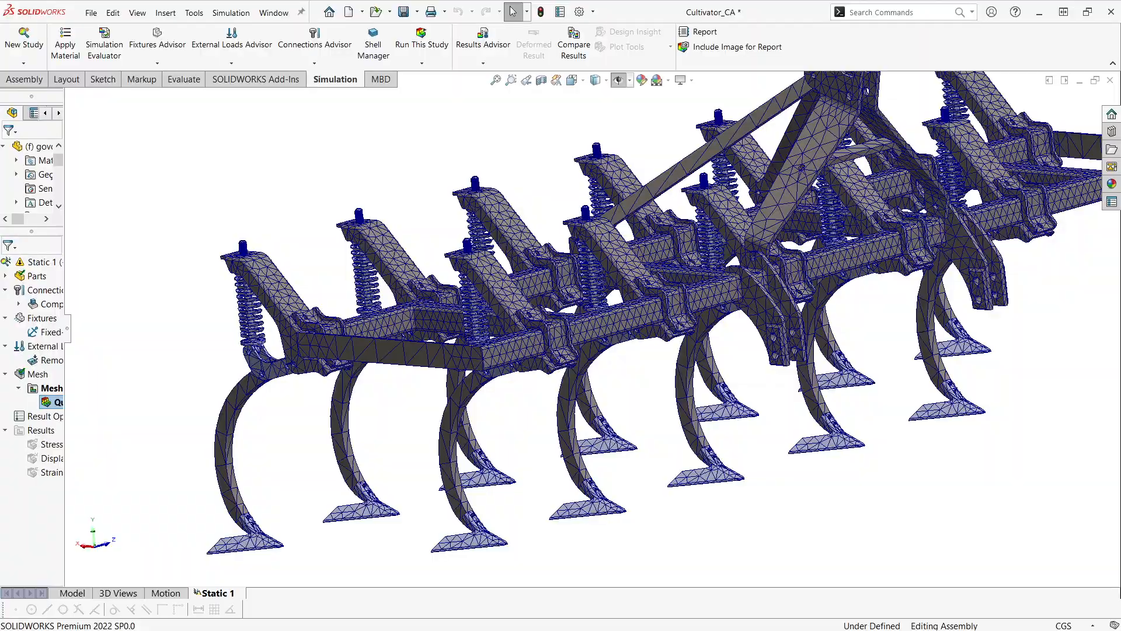
- Examine the mesh on the cultivator's frame beams, spring arms, curved tines and brackets
ctrl+middle_drag(798, 493, 769, 496)
middle_drag(629, 368, 640, 372)
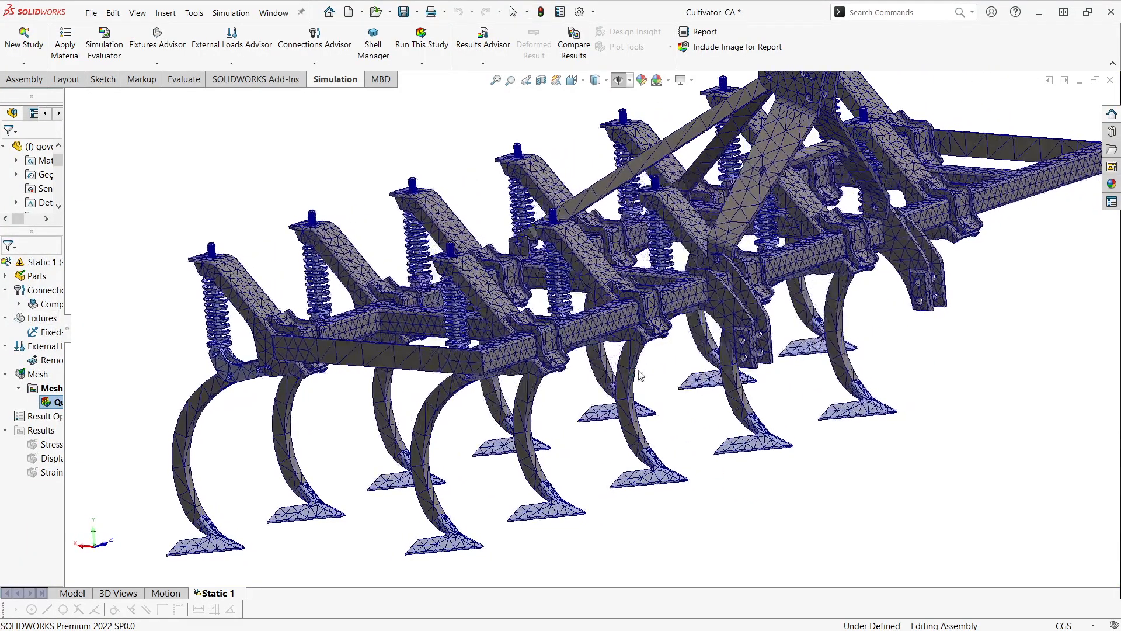
ctrl+middle_drag(612, 407, 611, 392)
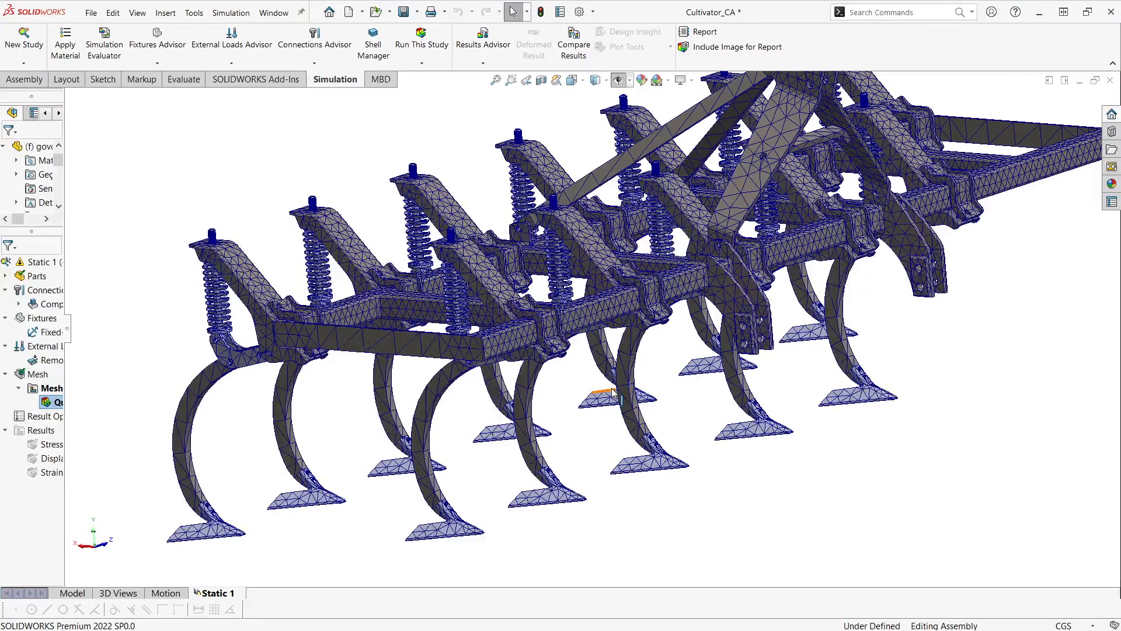
ctrl+middle_drag(549, 329, 516, 338)
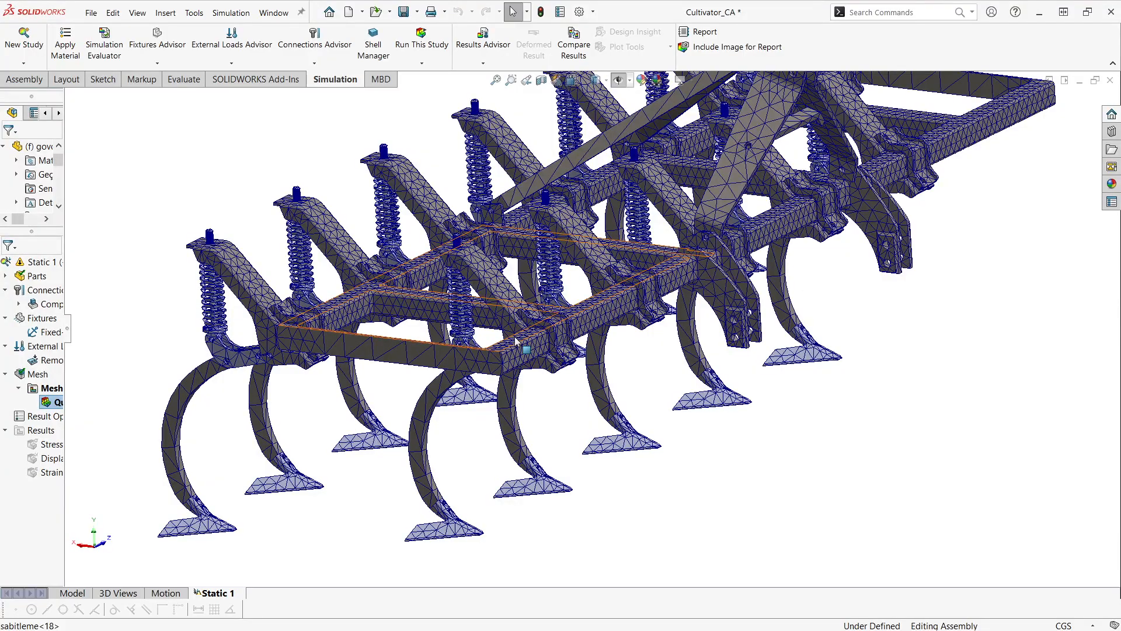
ctrl+middle_drag(249, 370, 280, 346)
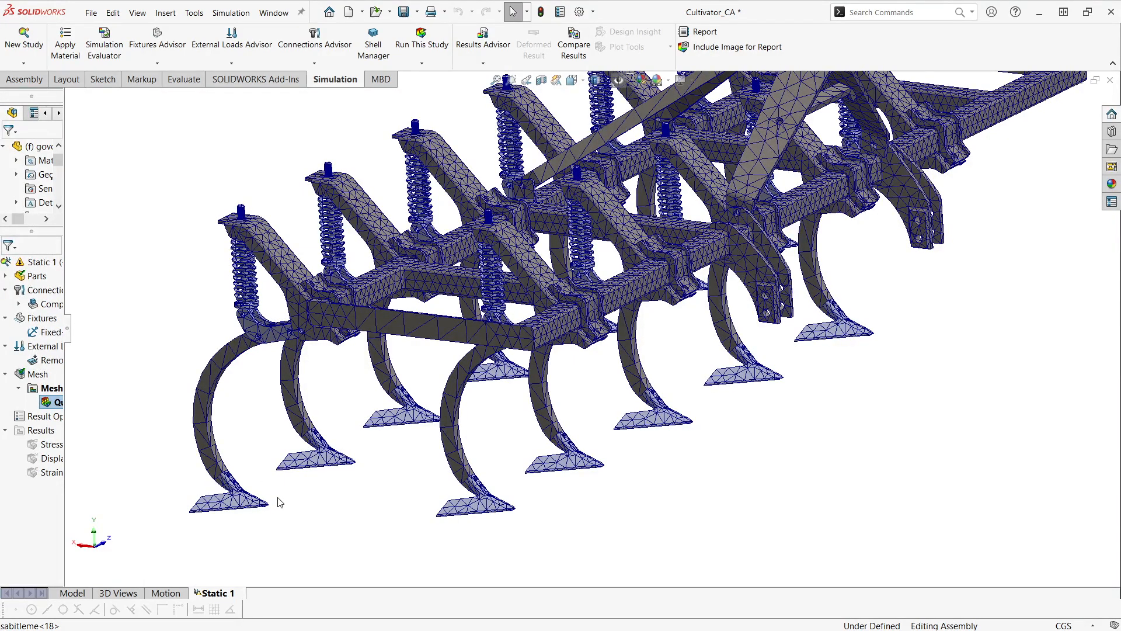
scroll(280, 346, down, 4)
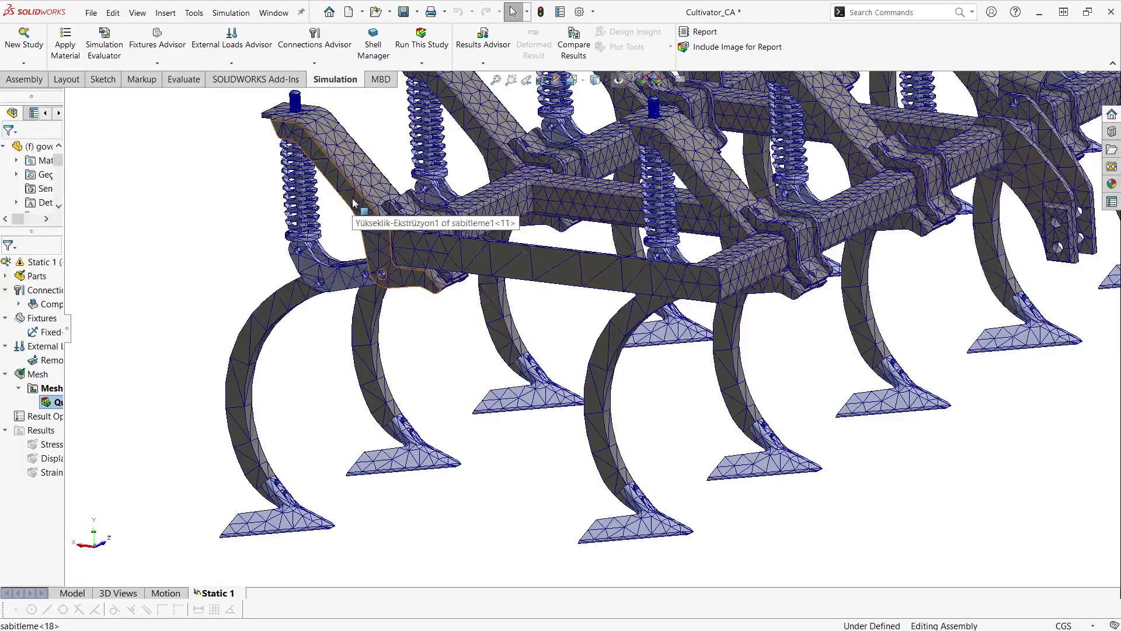
ctrl+middle_drag(568, 312, 430, 375)
middle_drag(523, 251, 493, 278)
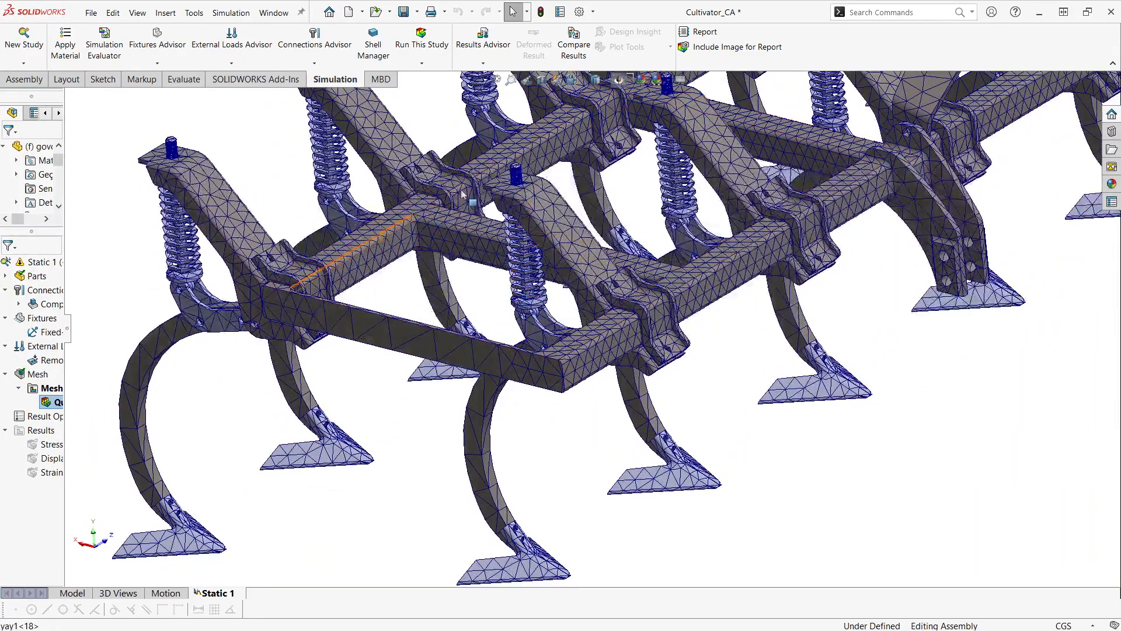
middle_drag(508, 230, 554, 166)
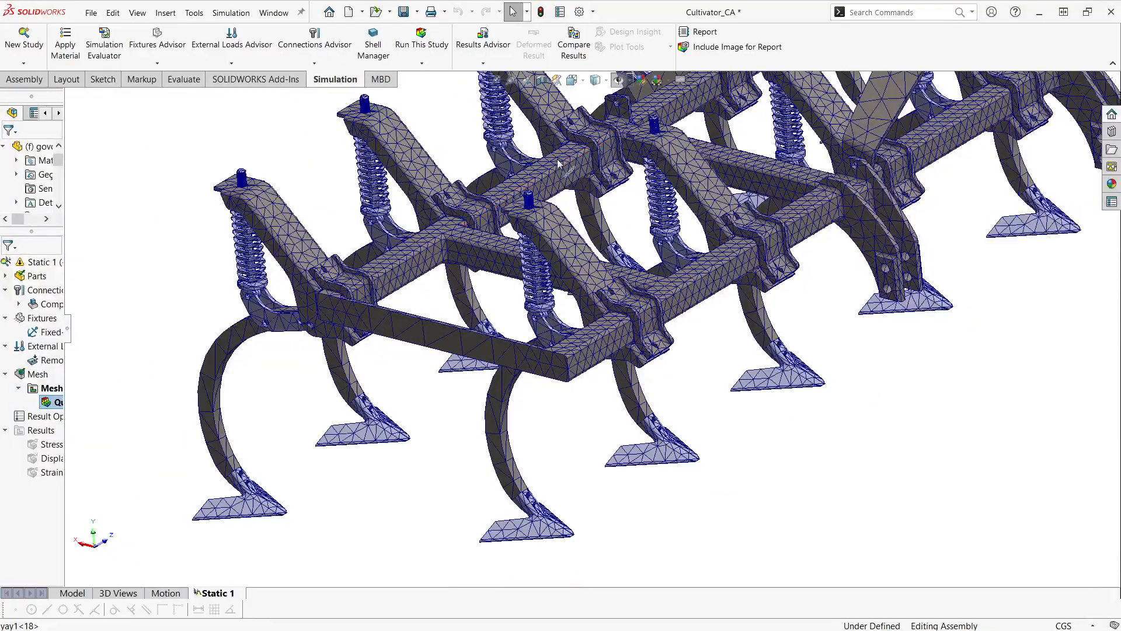
ctrl+middle_drag(708, 325, 628, 390)
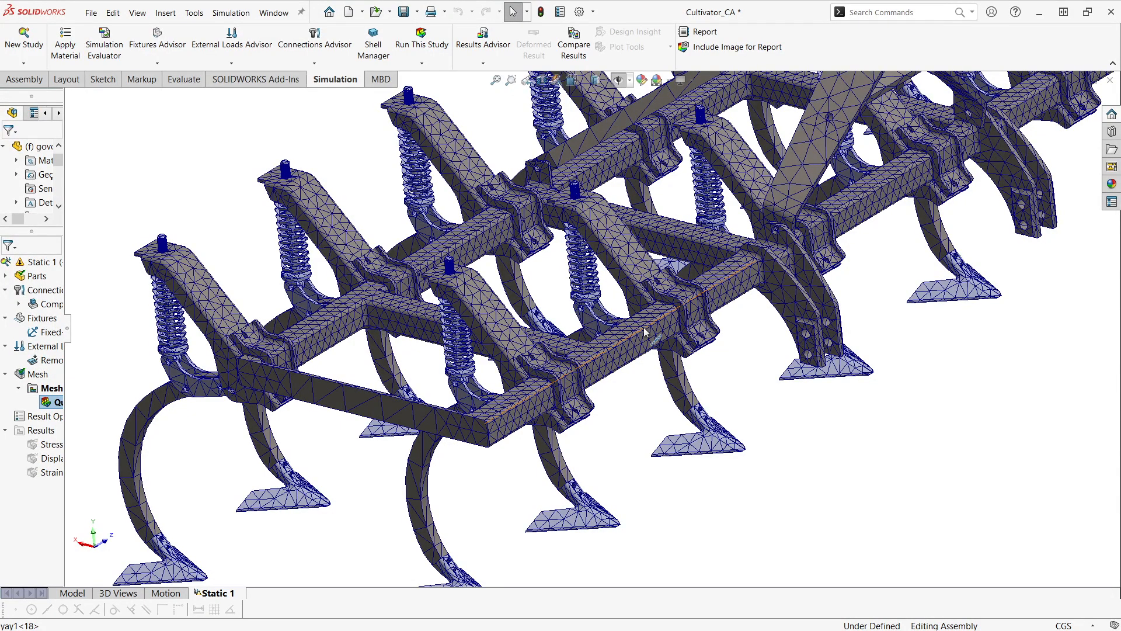
ctrl+middle_drag(634, 331, 624, 338)
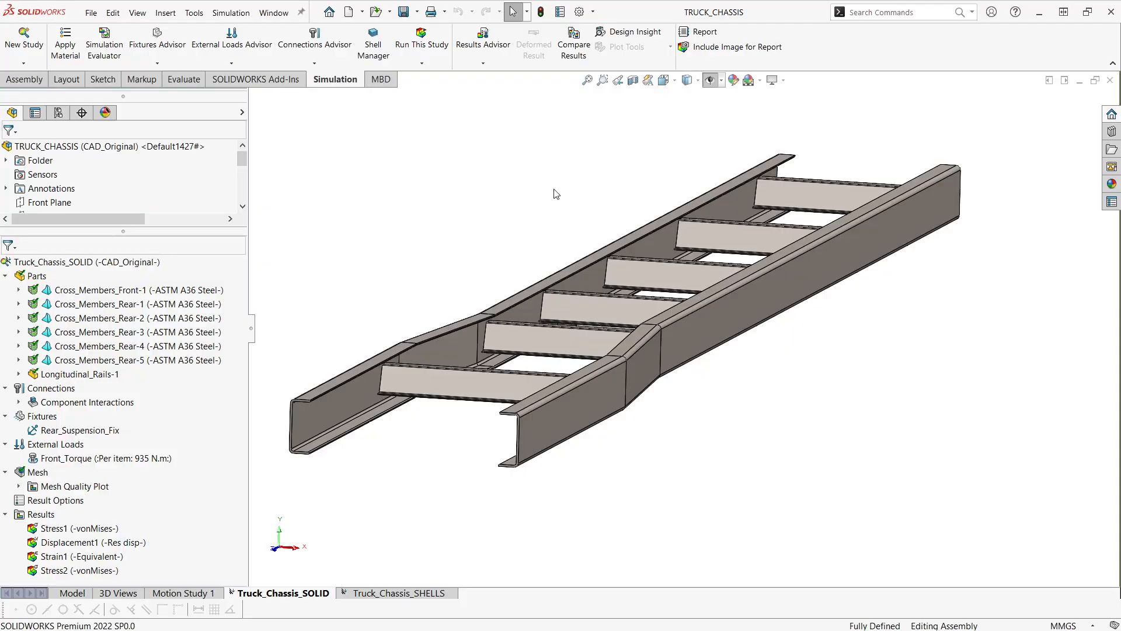
- Examine the truck chassis geometry, including the C-shaped ends of the longitudinal rails and the cross members
ctrl+middle_drag(424, 268, 428, 266)
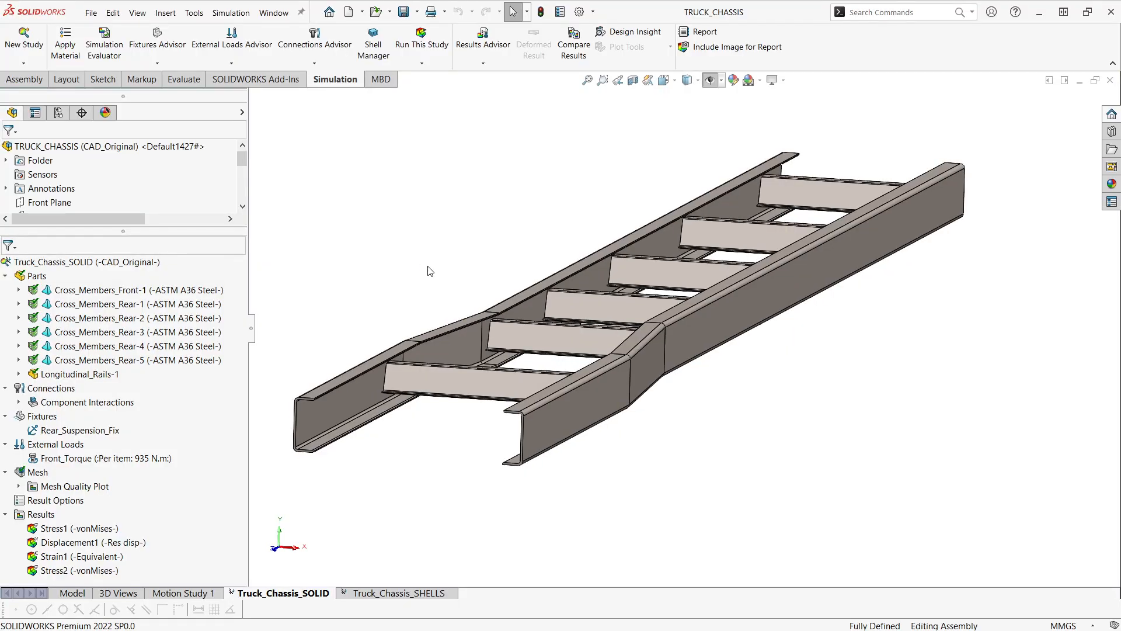
ctrl+middle_drag(738, 375, 737, 376)
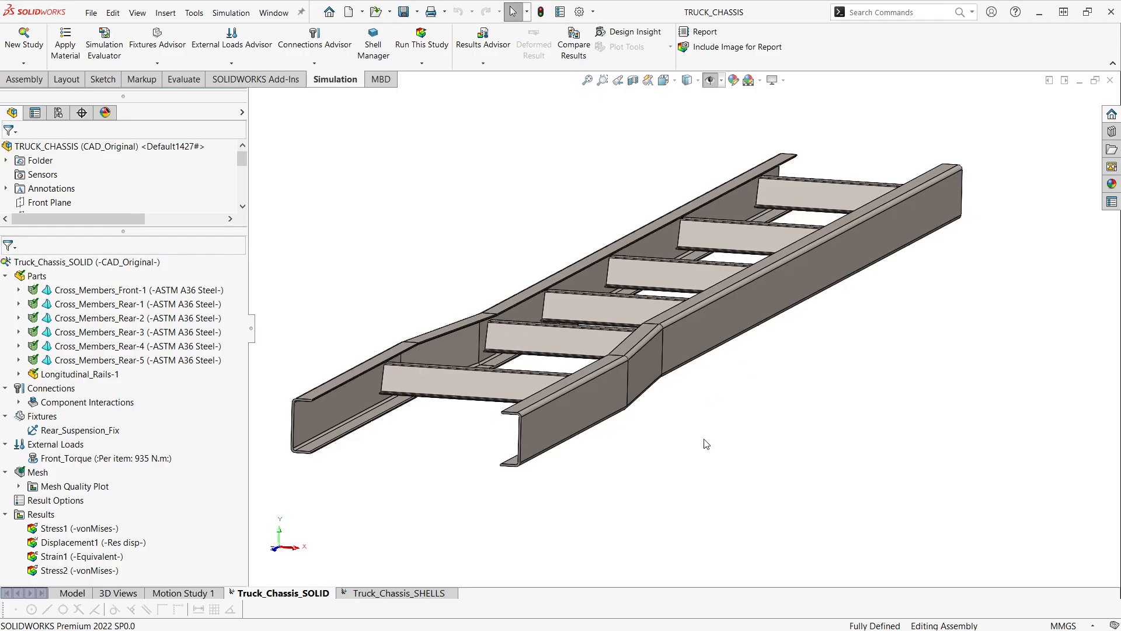
middle_drag(658, 470, 660, 435)
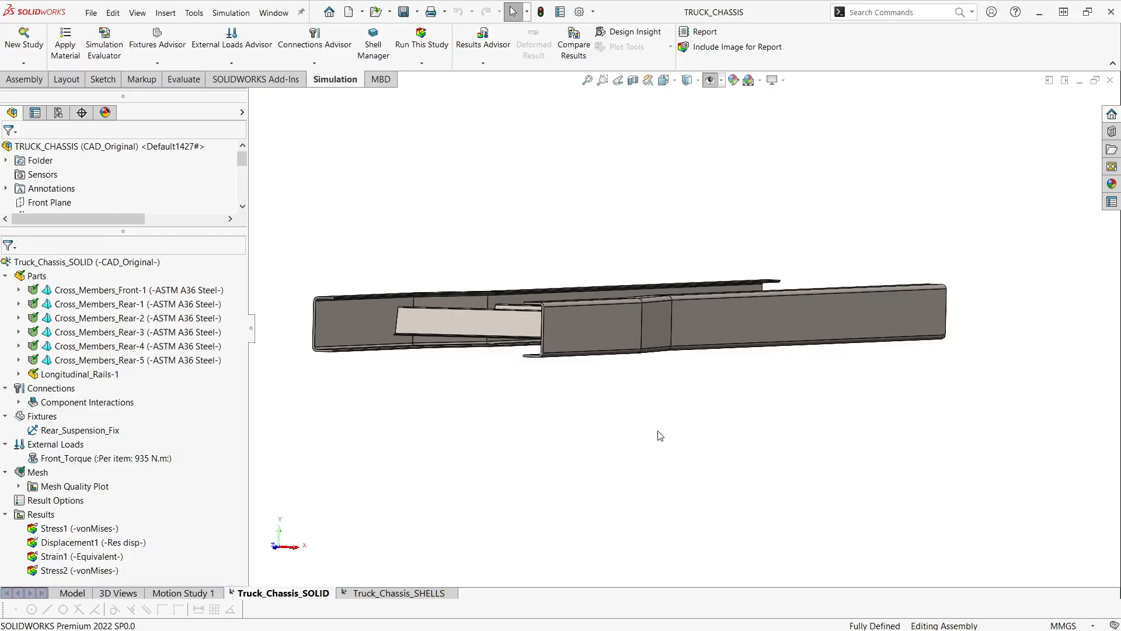
middle_drag(375, 296, 372, 351)
ctrl+middle_drag(310, 420, 372, 394)
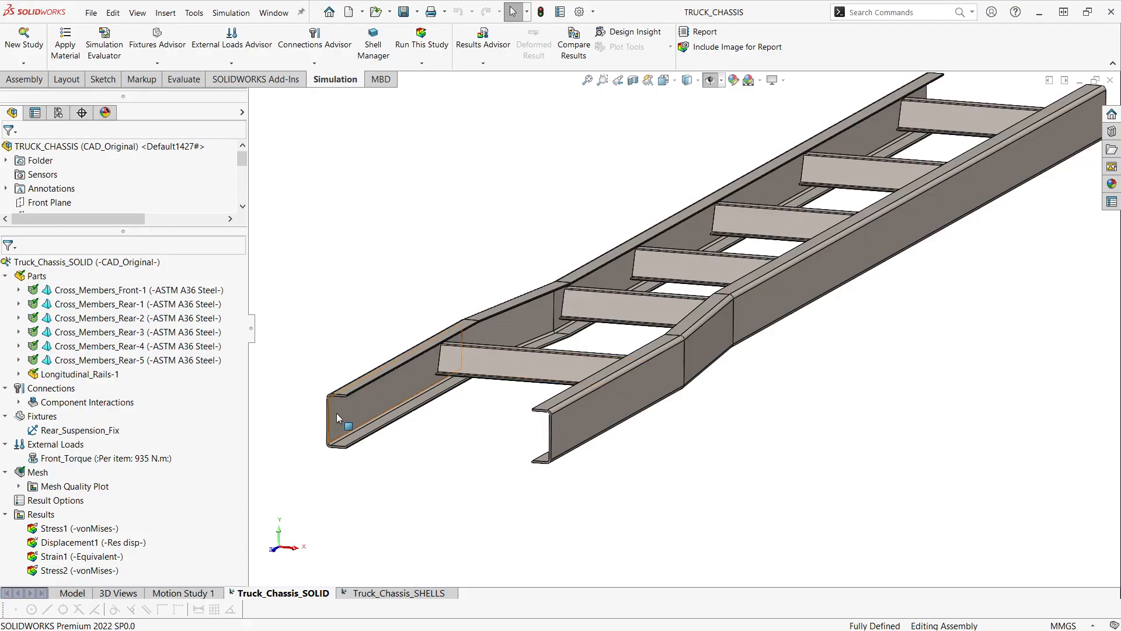
scroll(386, 388, down, 4)
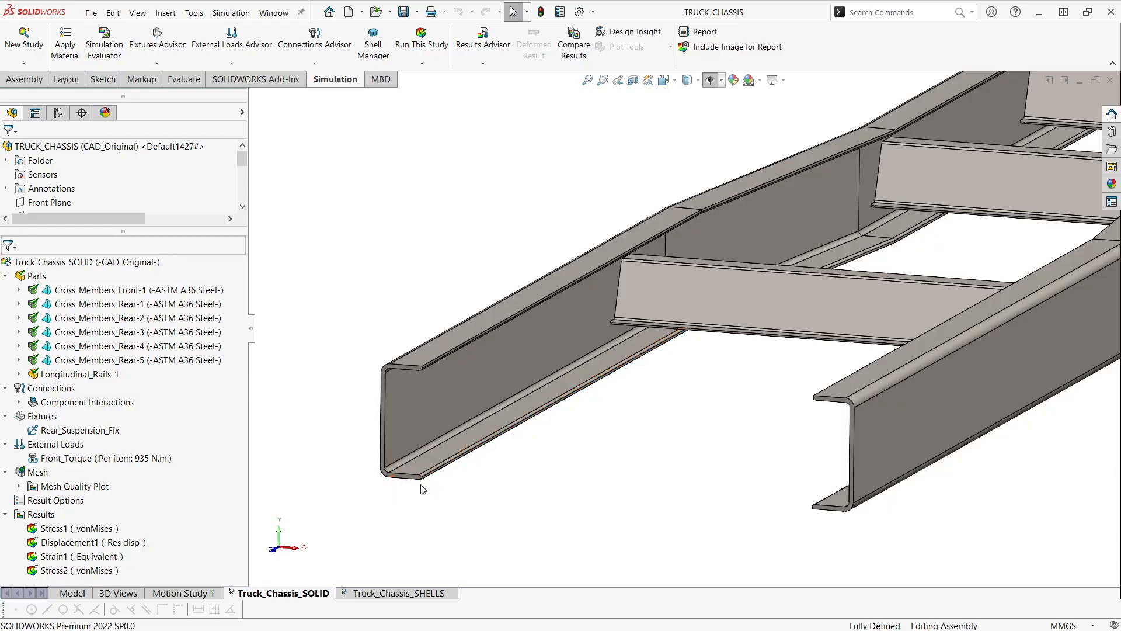
scroll(420, 480, up, 3)
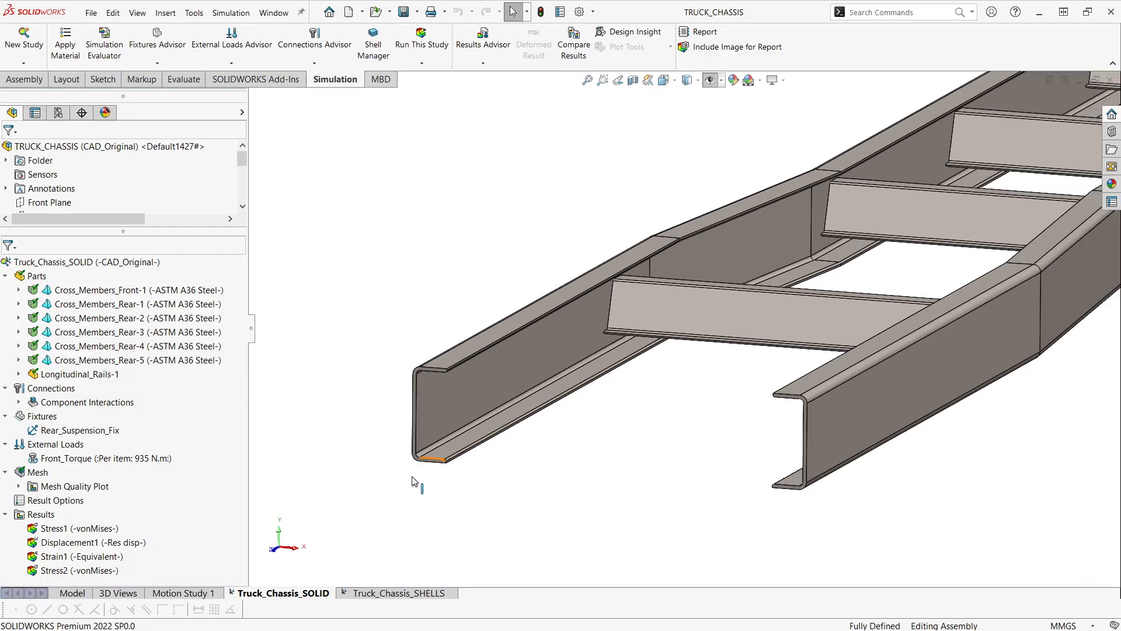
scroll(580, 471, up, 3)
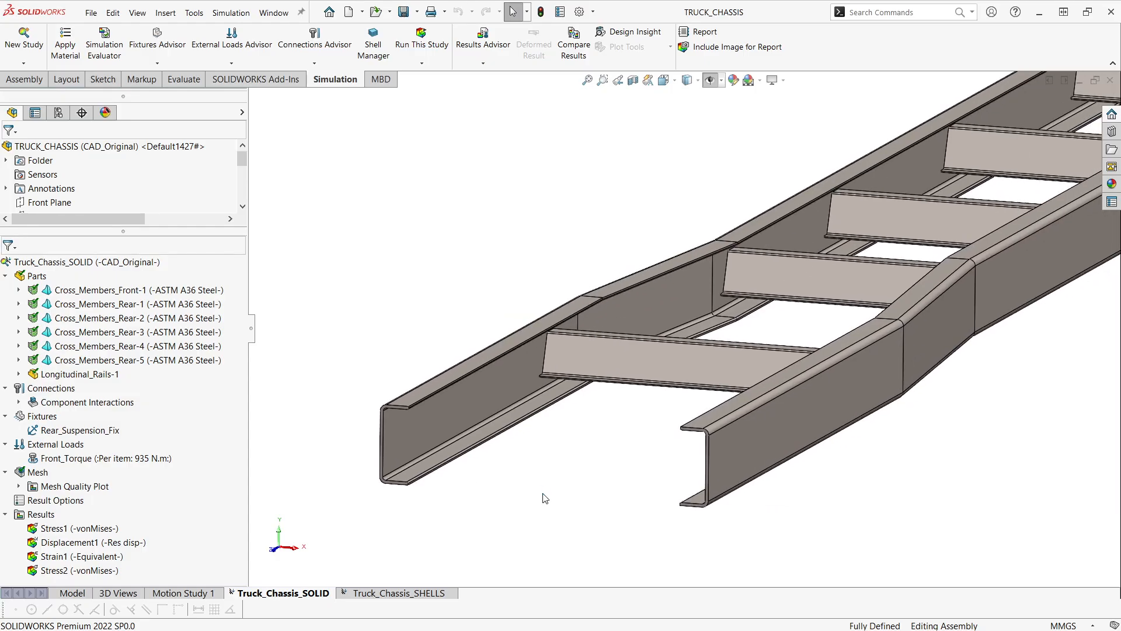
ctrl+middle_drag(598, 467, 559, 485)
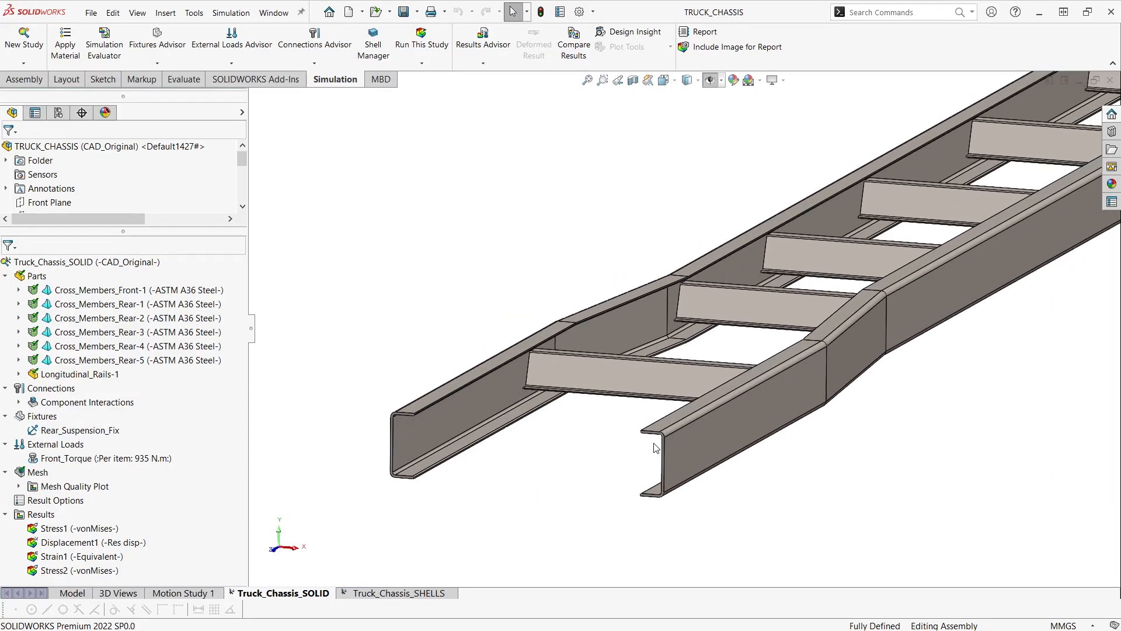
scroll(655, 447, up, 2)
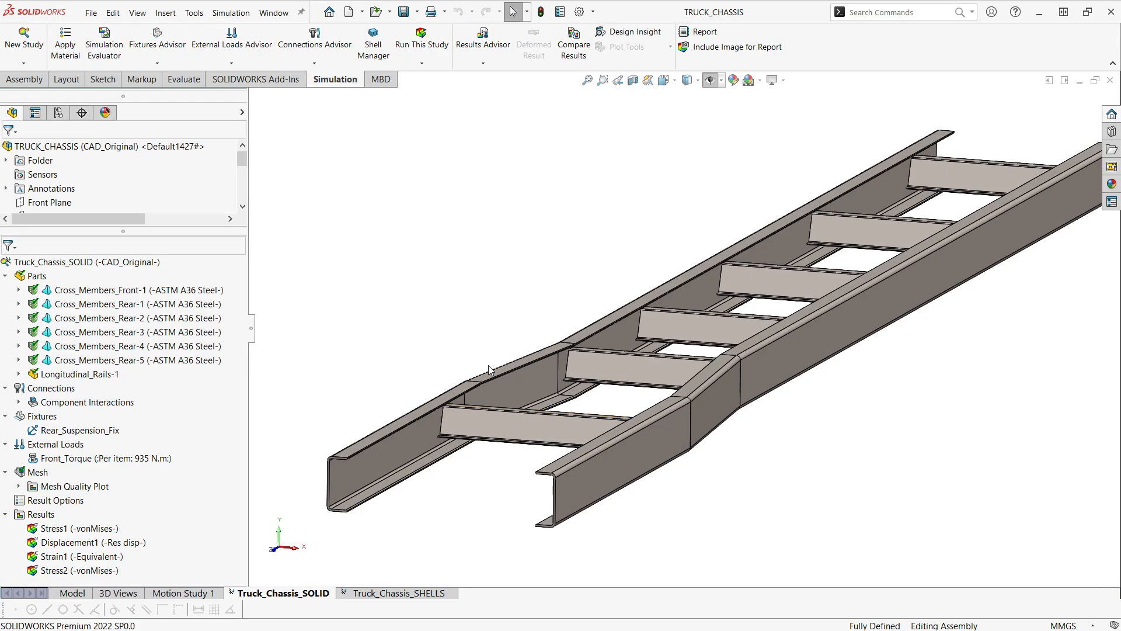
middle_drag(580, 334, 630, 351)
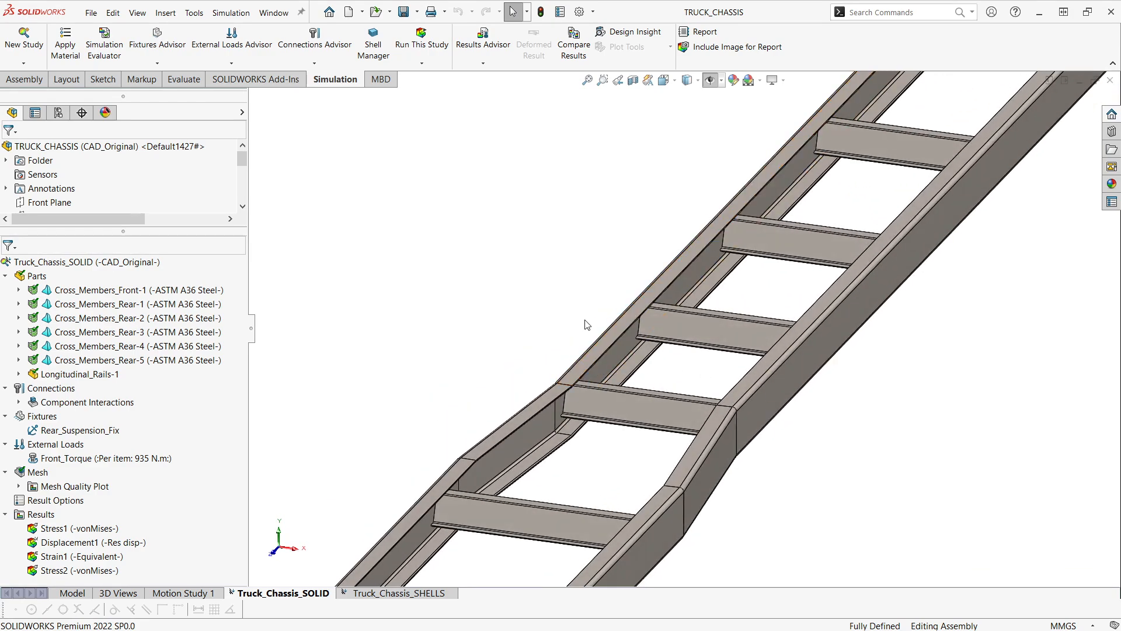
- Examine the whole truck chassis from above and from its underside, including the rail bends and cross-member joints
scroll(561, 321, up, 2)
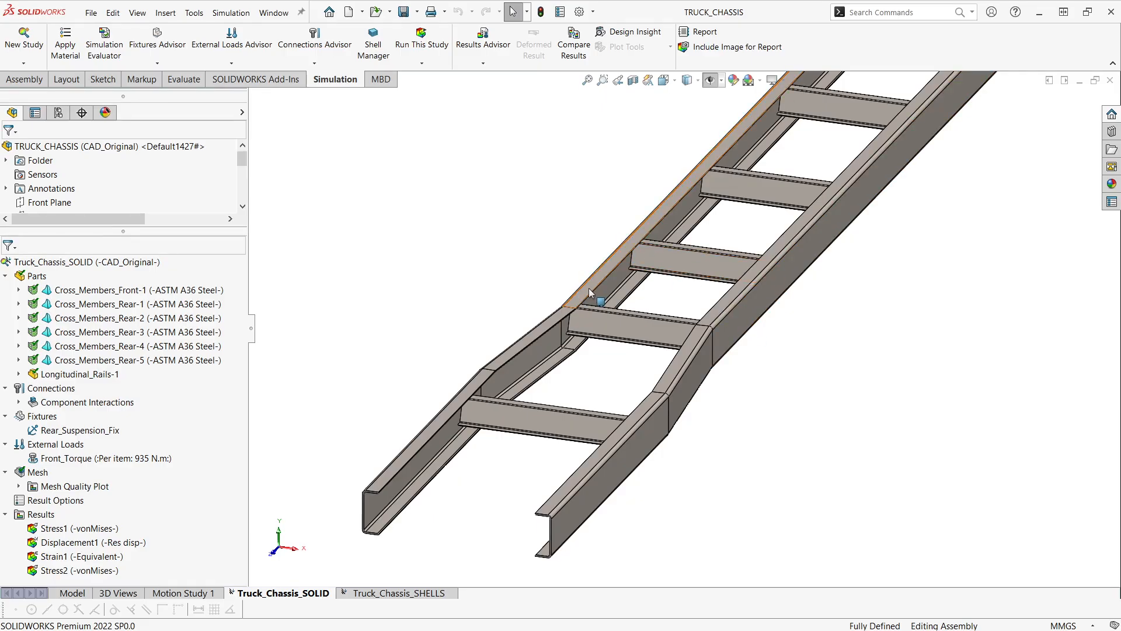
scroll(607, 320, up, 1)
scroll(607, 320, up, 2)
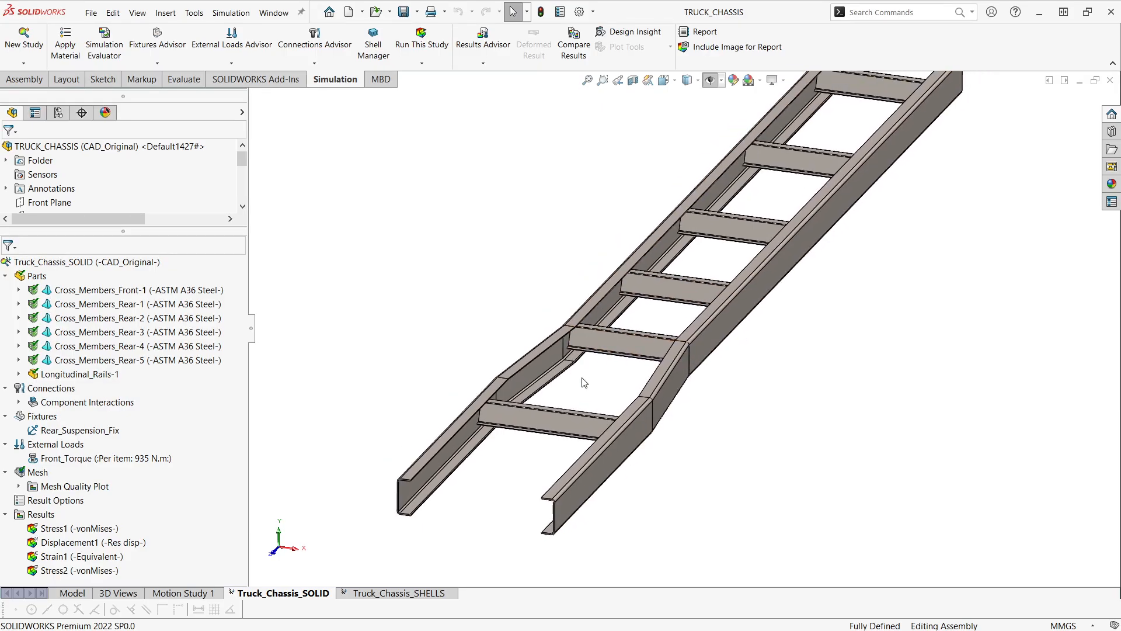
middle_drag(613, 393, 575, 385)
scroll(574, 385, down, 4)
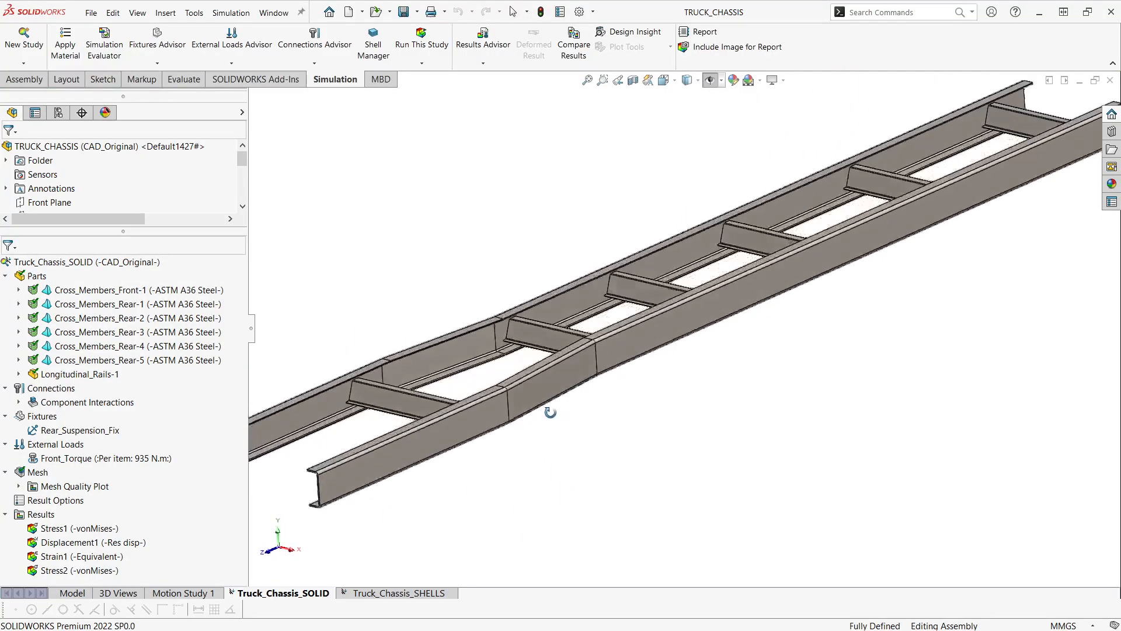
scroll(571, 362, up, 3)
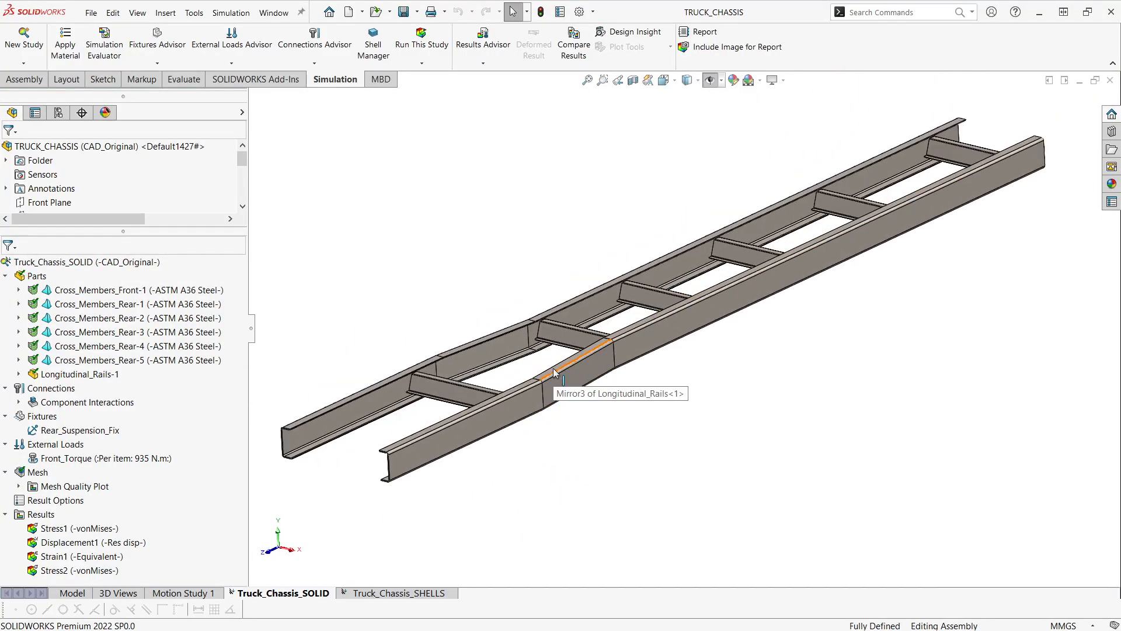
middle_drag(561, 402, 634, 459)
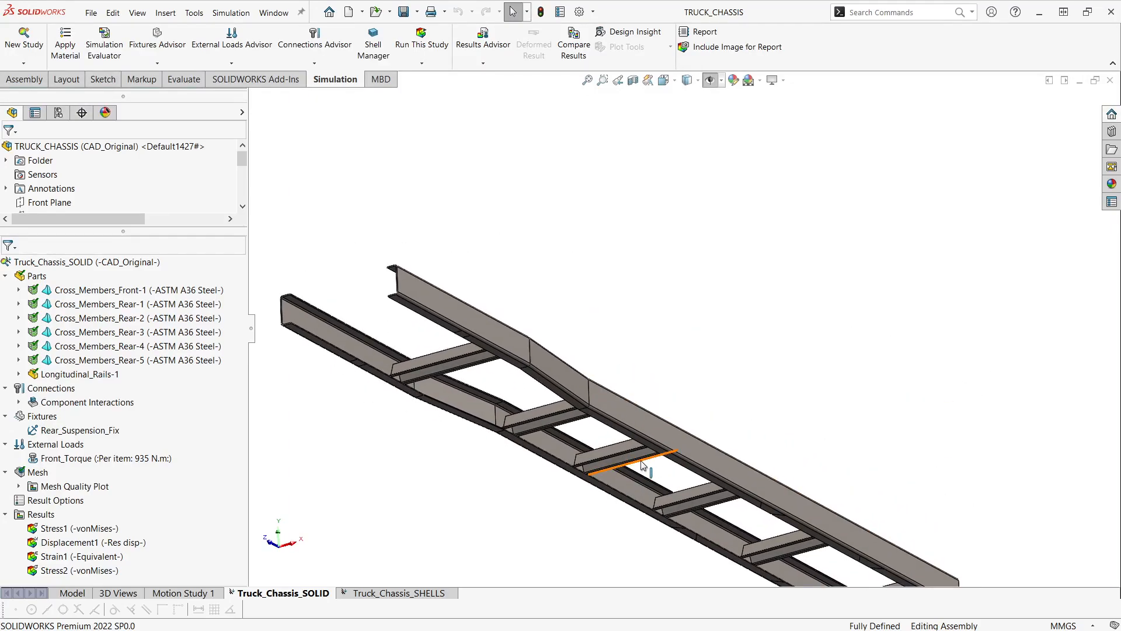
scroll(537, 378, down, 1)
scroll(539, 380, down, 2)
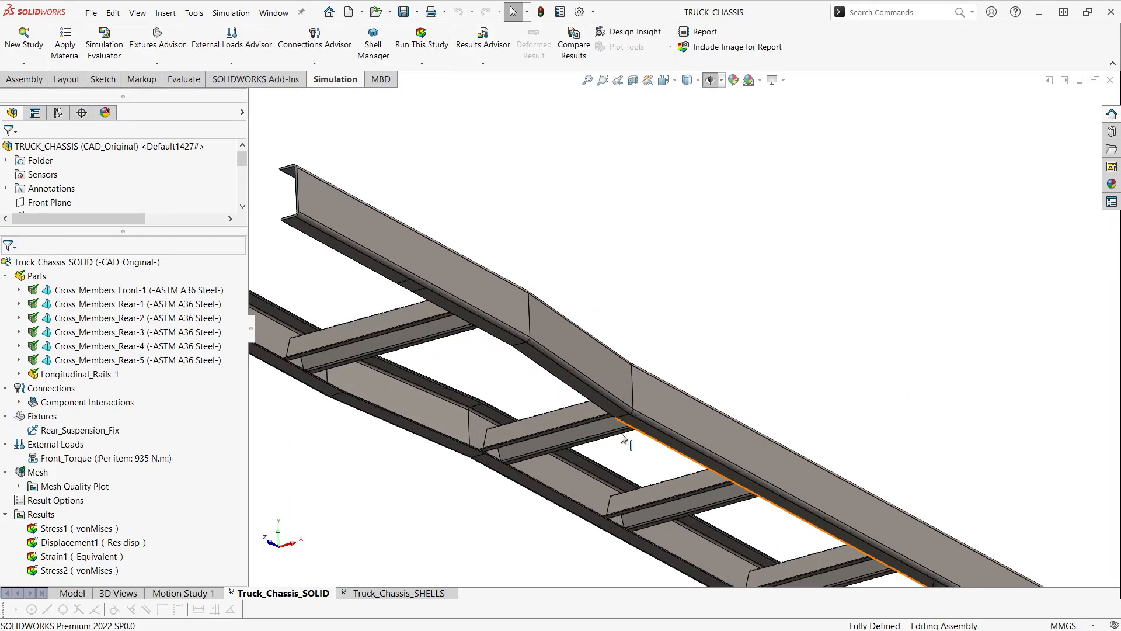
middle_drag(626, 442, 608, 397)
middle_drag(561, 292, 551, 257)
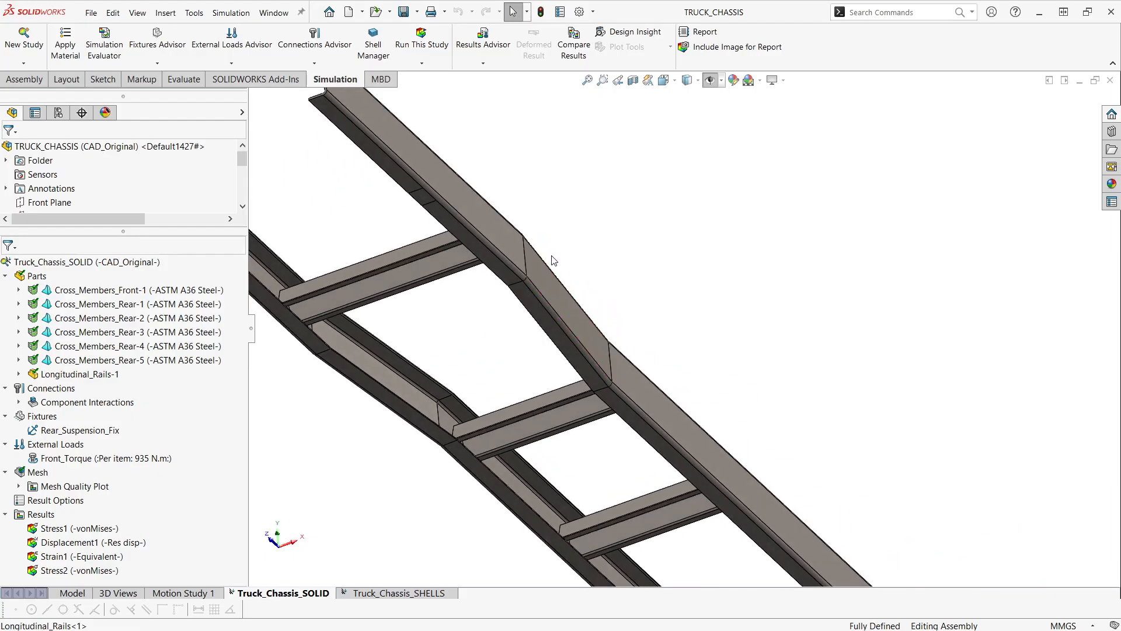
- Inspect the split faces on the underside of the longitudinal rail near its front and rear, and clear the selection
click(430, 199)
key(f)
scroll(753, 517, down, 3)
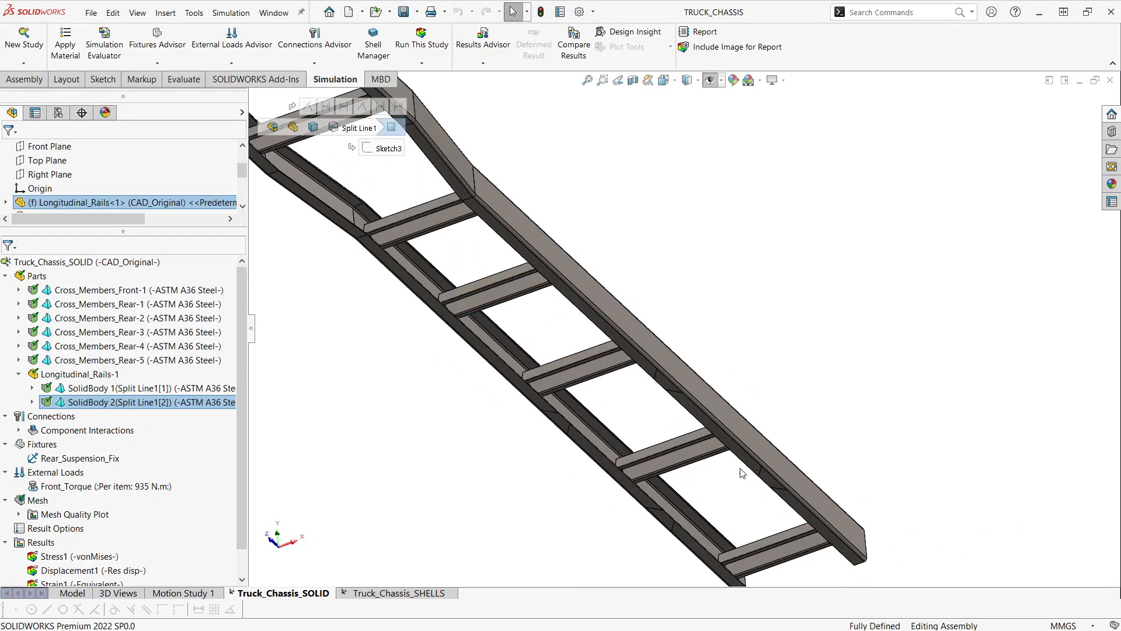
click(776, 477)
scroll(736, 468, up, 3)
middle_drag(734, 469, 509, 431)
key(Escape)
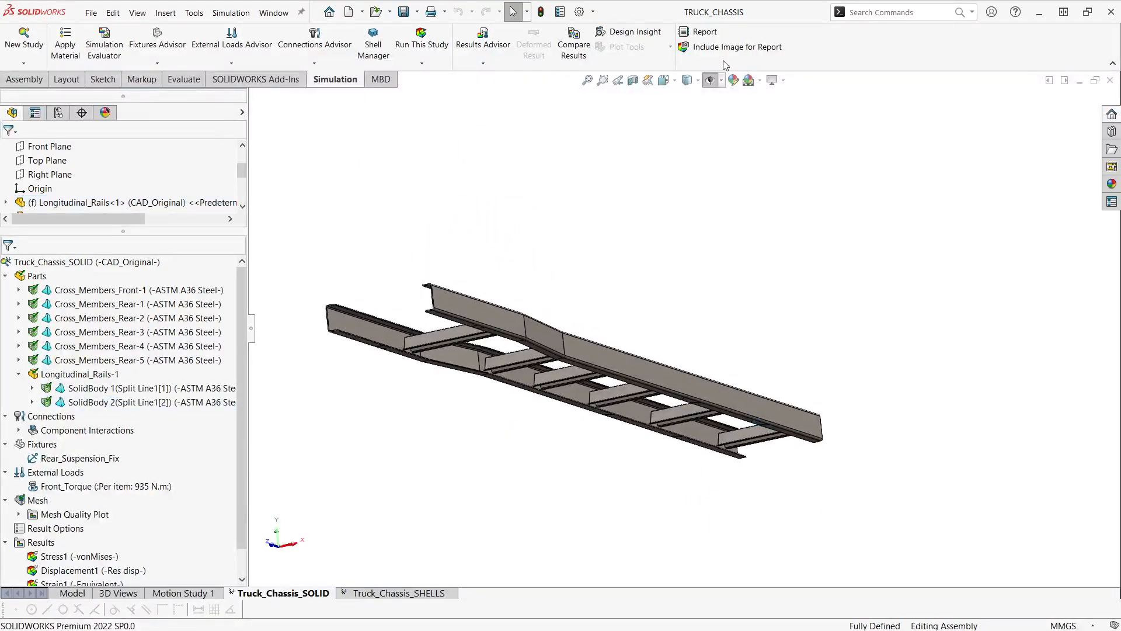
- Turn on the hidden item display for the fixture and torque symbols, and view them on the underside of the chassis rails
click(709, 79)
scroll(637, 288, down, 1)
ctrl+middle_drag(599, 322, 597, 330)
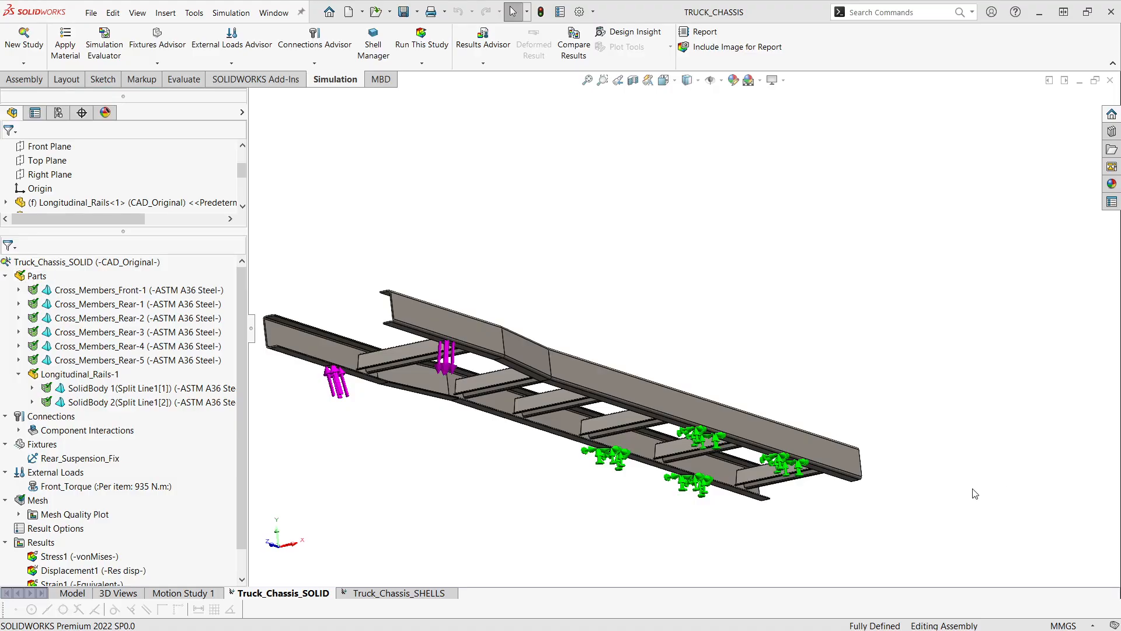
ctrl+middle_drag(697, 468, 580, 441)
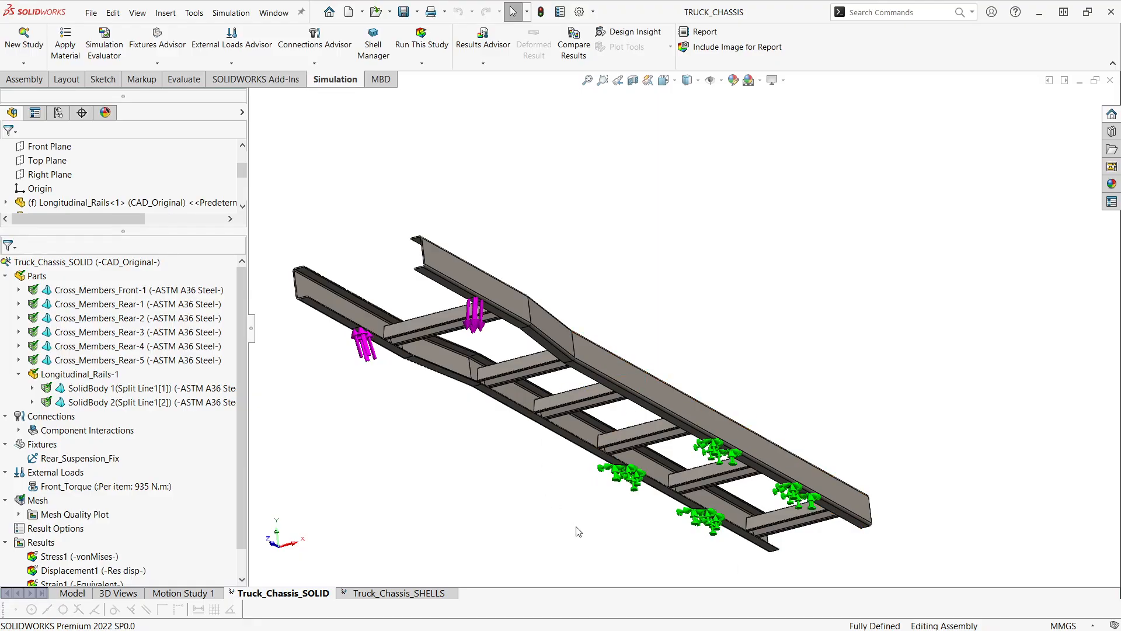
ctrl+middle_drag(365, 284, 390, 303)
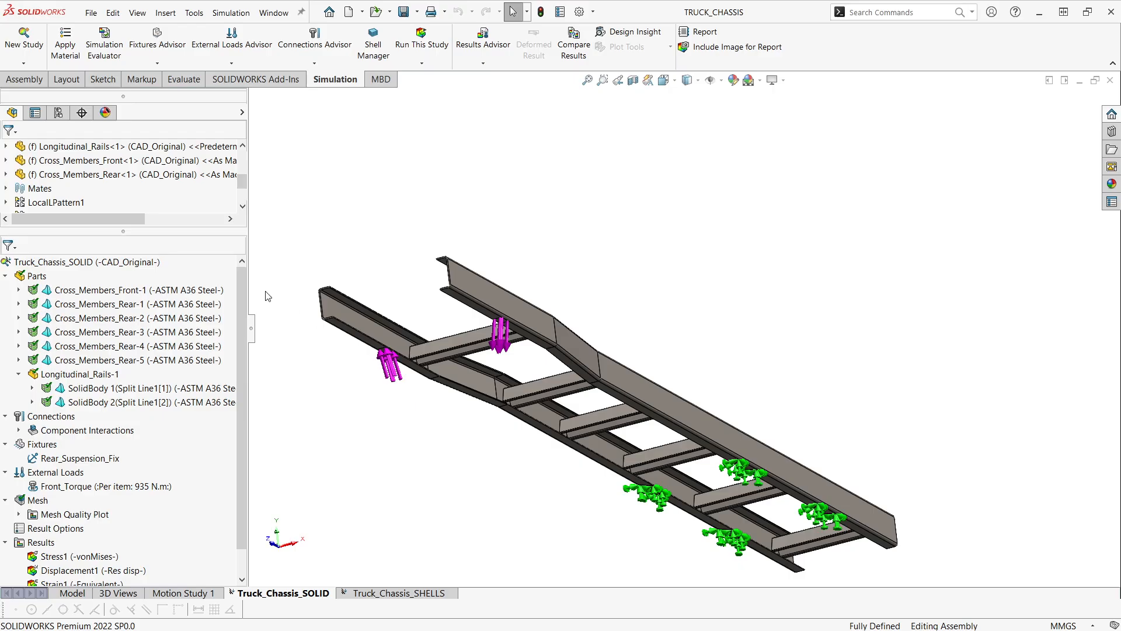
- Show the Quality1 mesh plot of the Truck_Chassis_SOLID study
scroll(146, 409, down, 1)
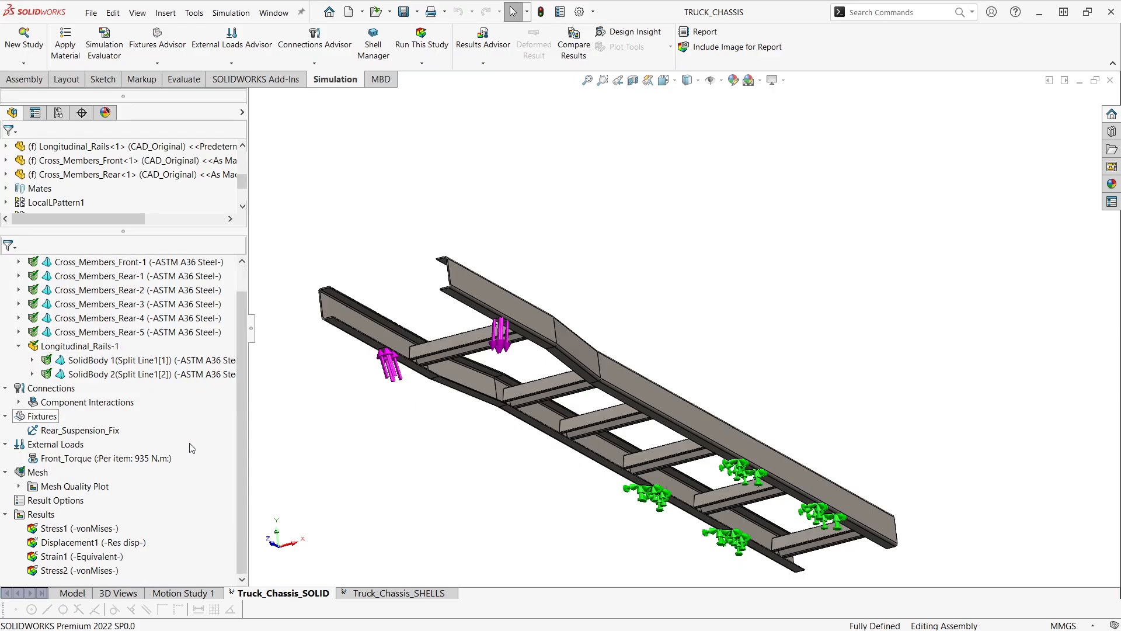
click(19, 485)
right_click(79, 500)
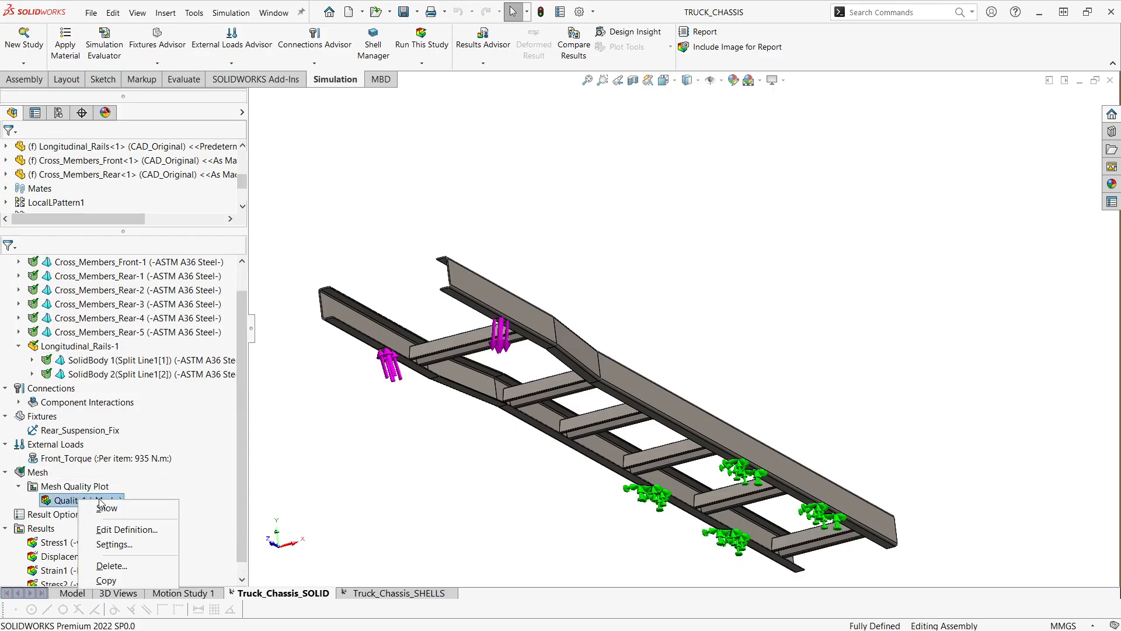
click(149, 512)
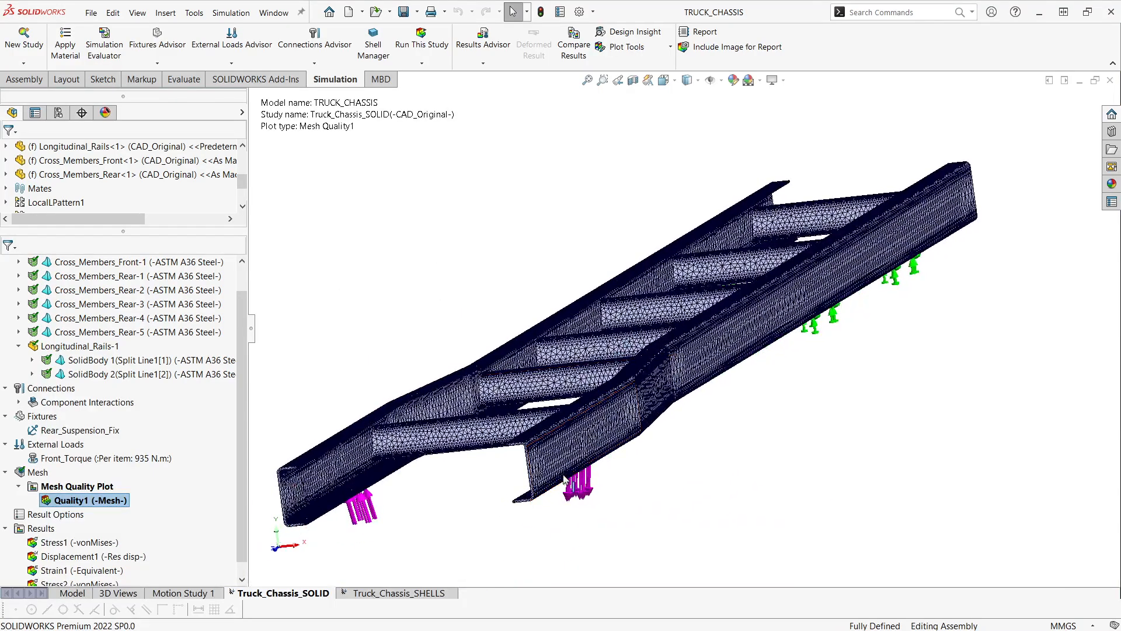
- Examine the solid mesh at the C-shaped rail ends, through the wall thickness and at the cross-member joints
scroll(547, 486, down, 2)
scroll(547, 486, down, 5)
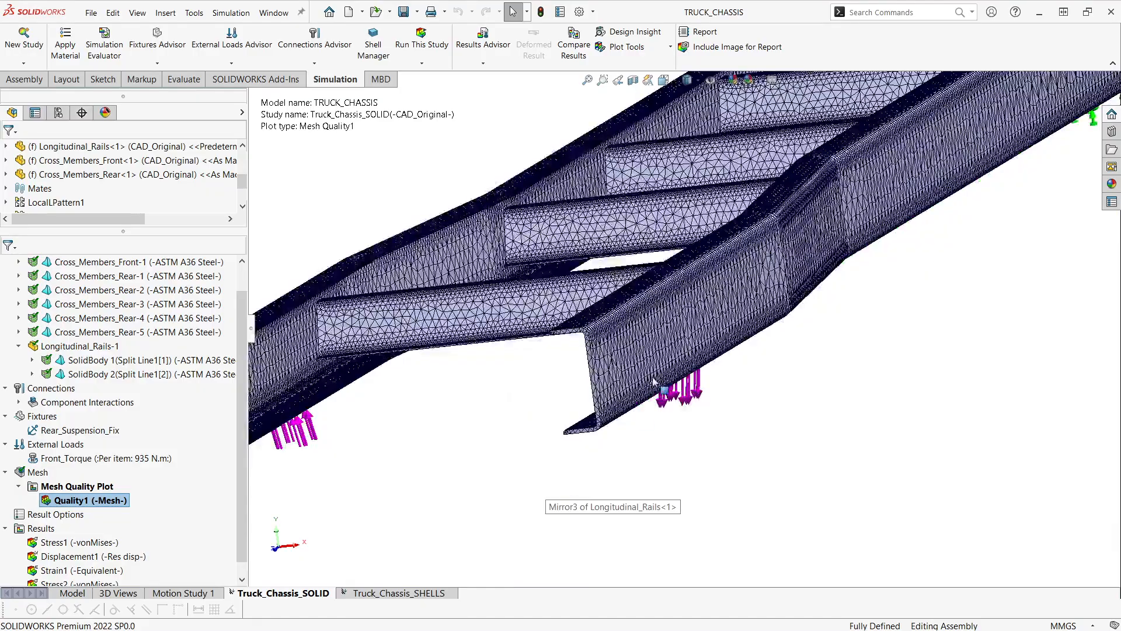
scroll(620, 401, down, 3)
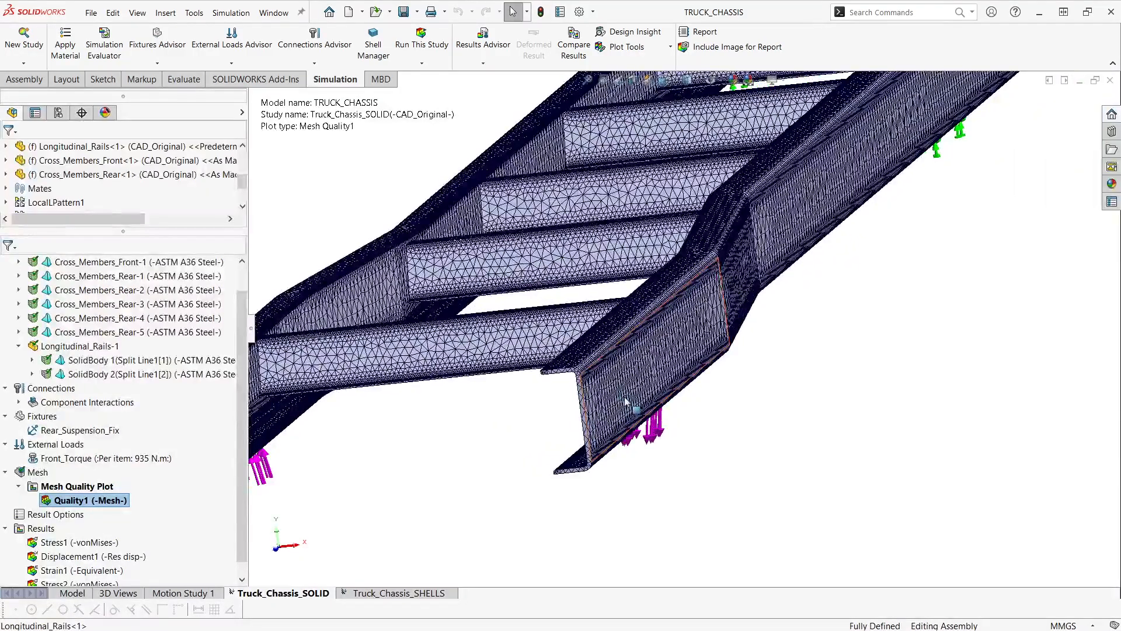
scroll(609, 377, down, 6)
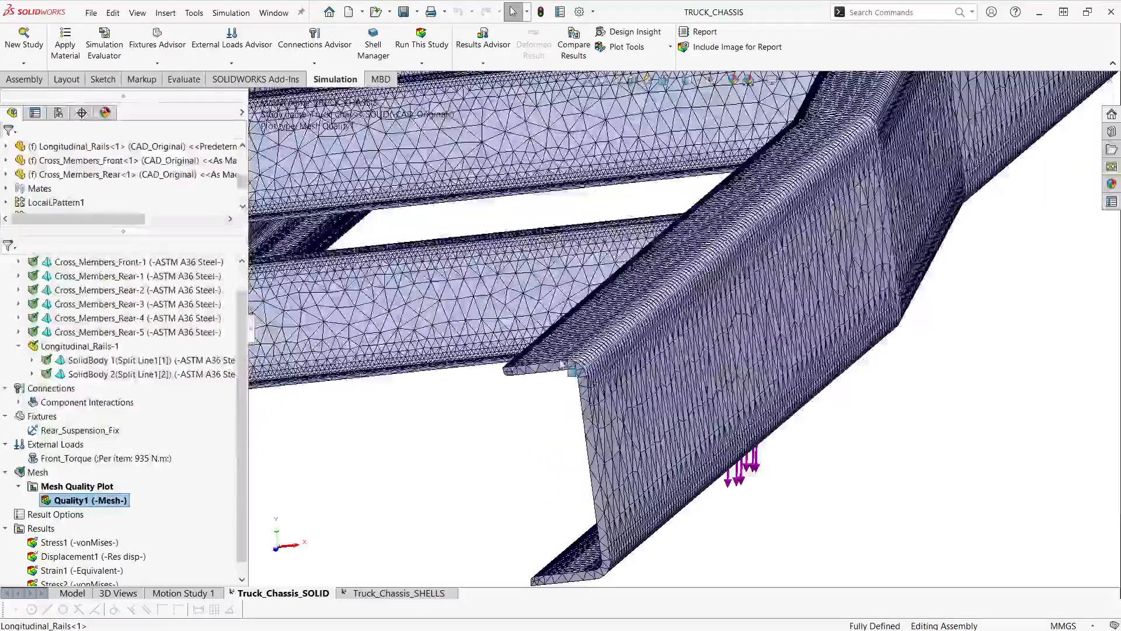
scroll(574, 326, down, 4)
scroll(565, 339, up, 5)
scroll(565, 354, up, 5)
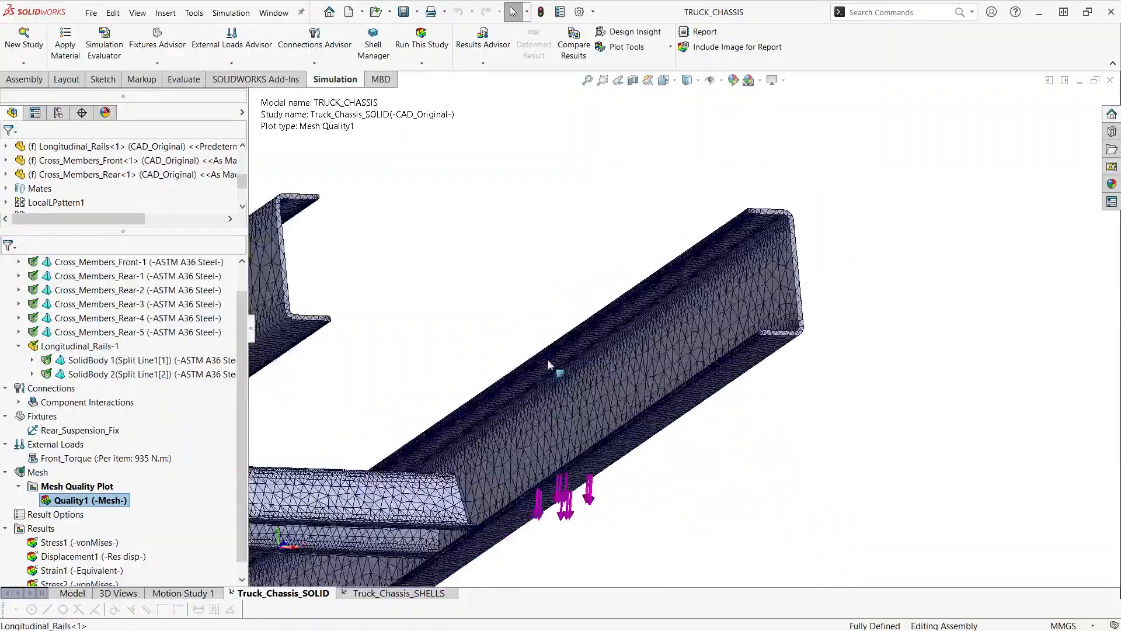
middle_drag(524, 404, 550, 484)
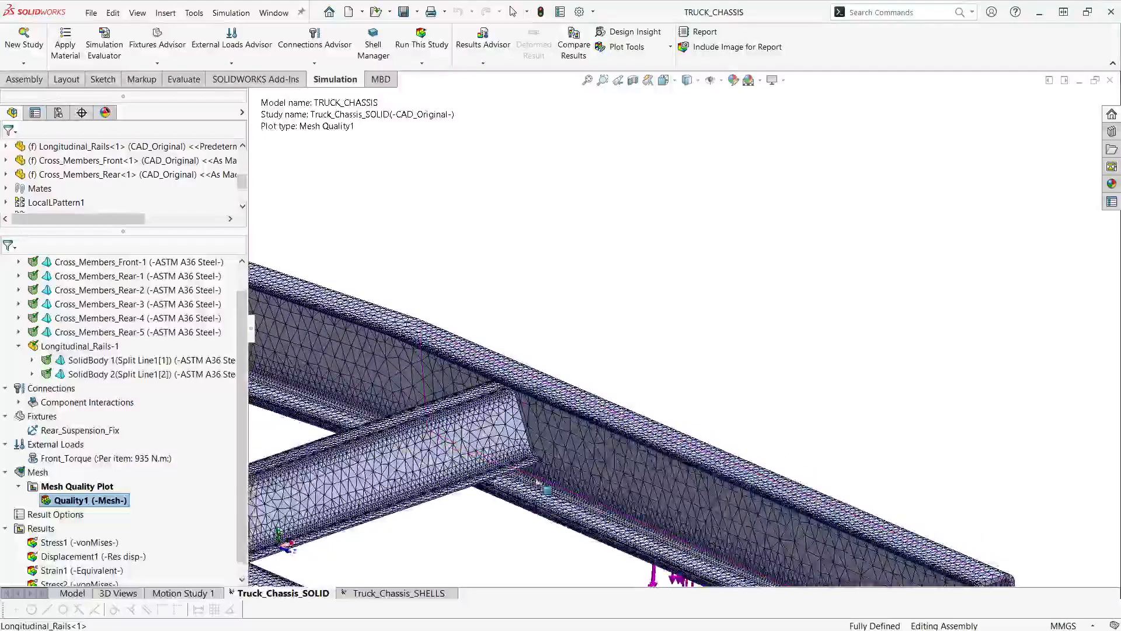
ctrl+middle_drag(517, 442, 554, 393)
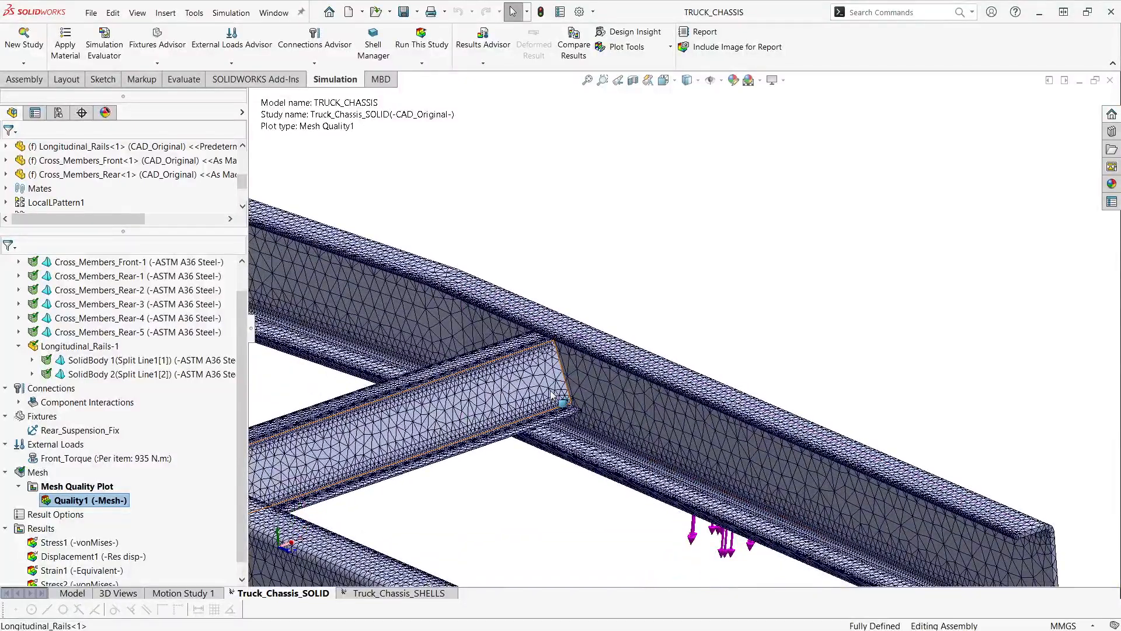
scroll(551, 394, up, 4)
ctrl+middle_drag(533, 418, 555, 402)
scroll(527, 414, up, 2)
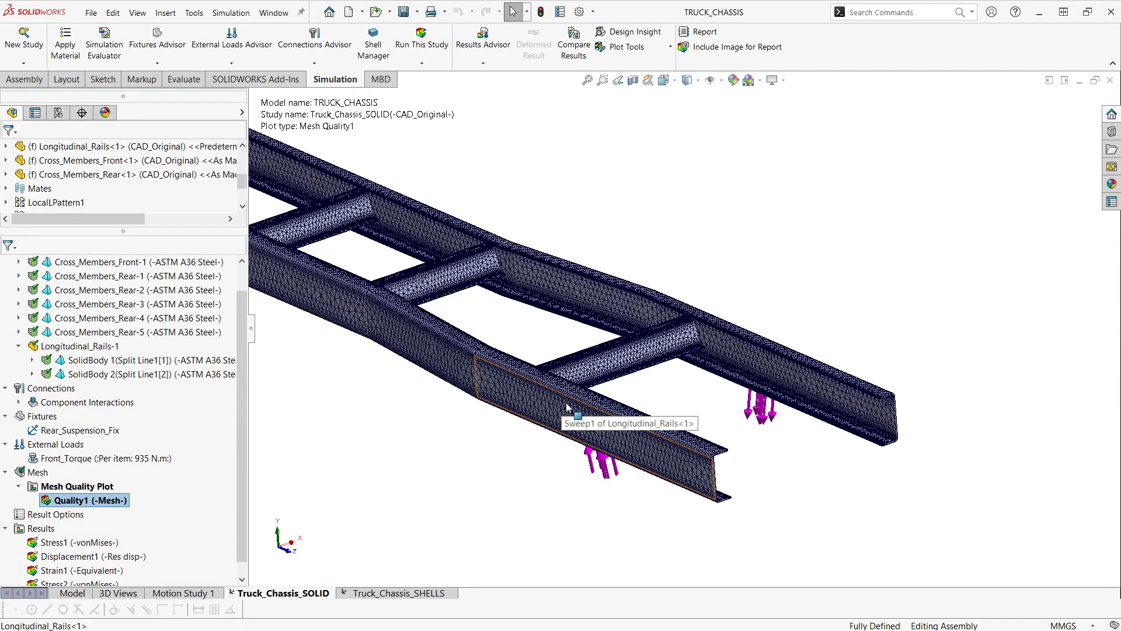
- Review the solid mesh's details in an enlarged window, including total nodes and maximum aspect ratio, and close them
right_click(37, 474)
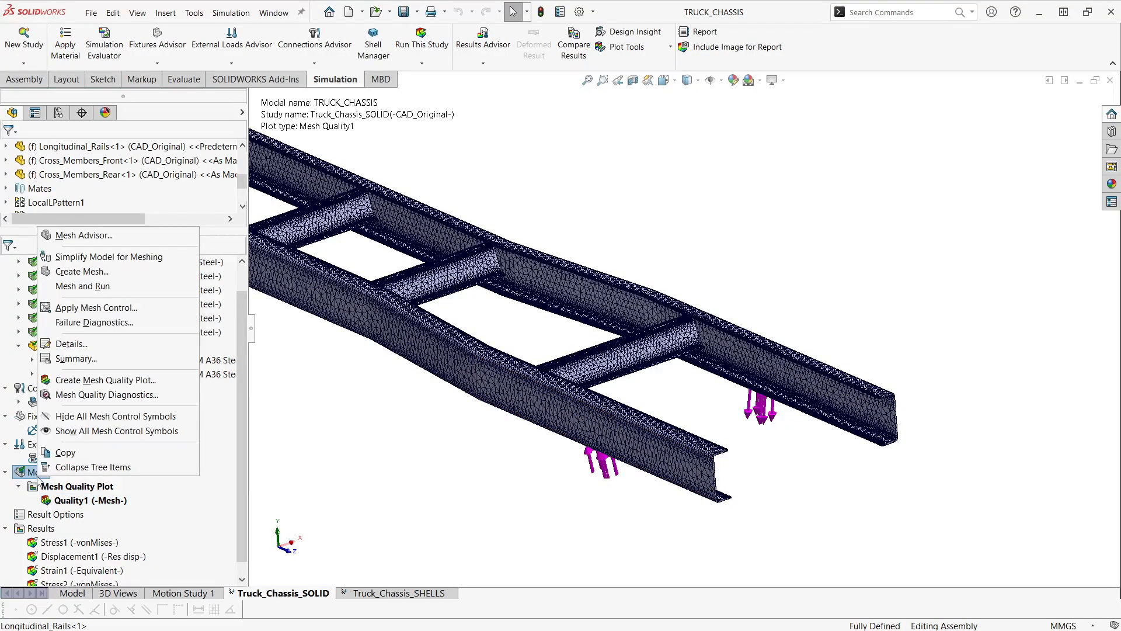
click(111, 344)
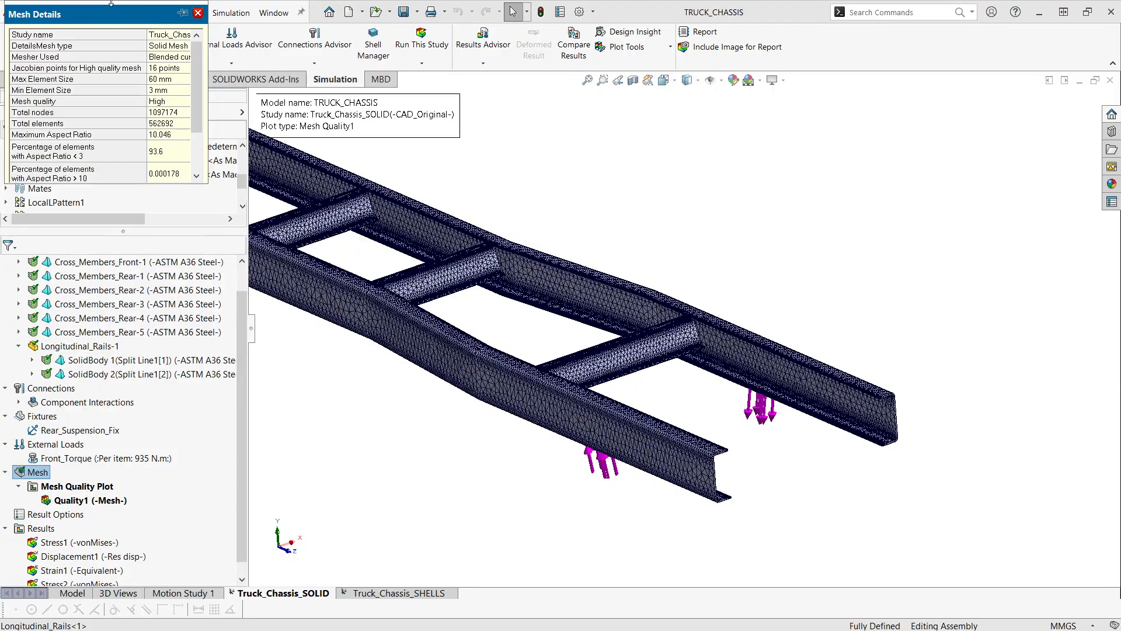
drag(105, 20, 332, 229)
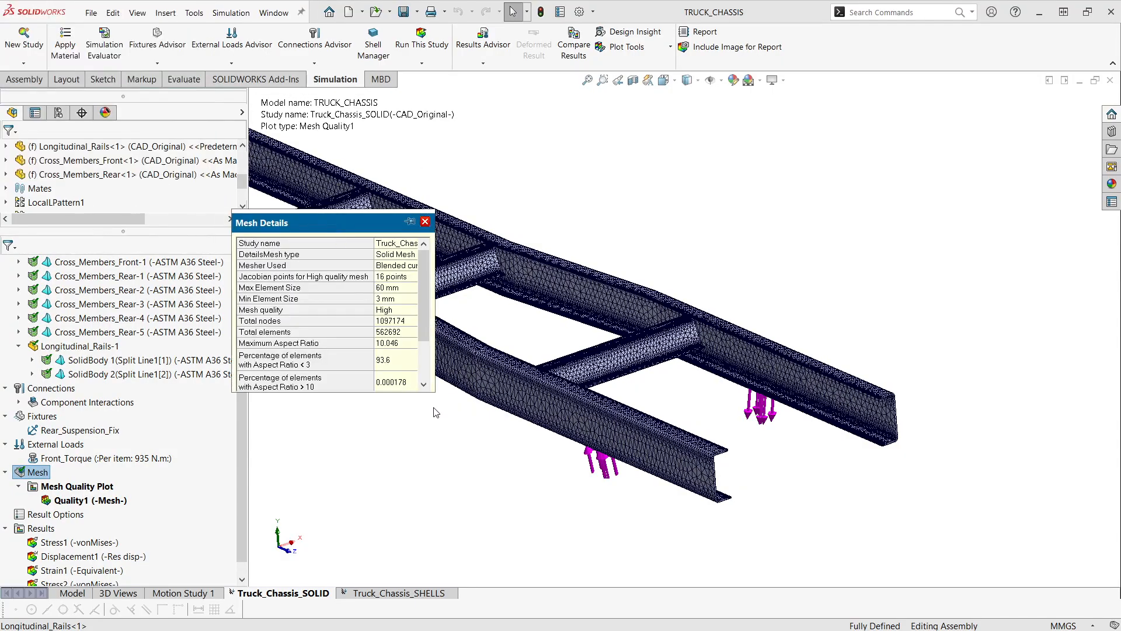
drag(434, 397, 465, 430)
click(392, 323)
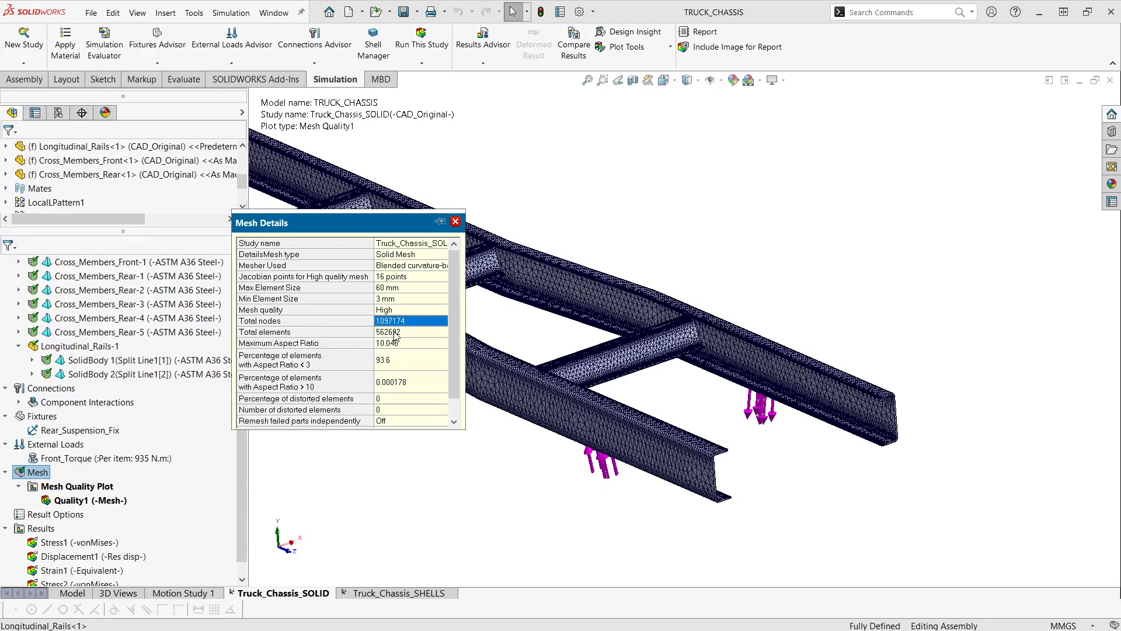
drag(349, 226, 322, 251)
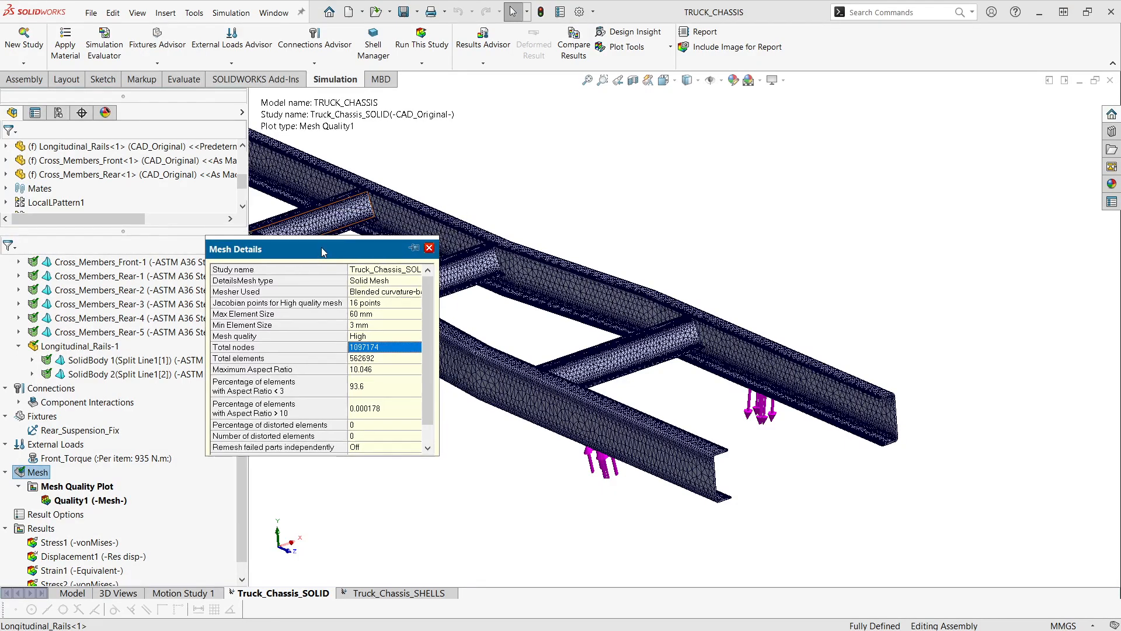
click(365, 370)
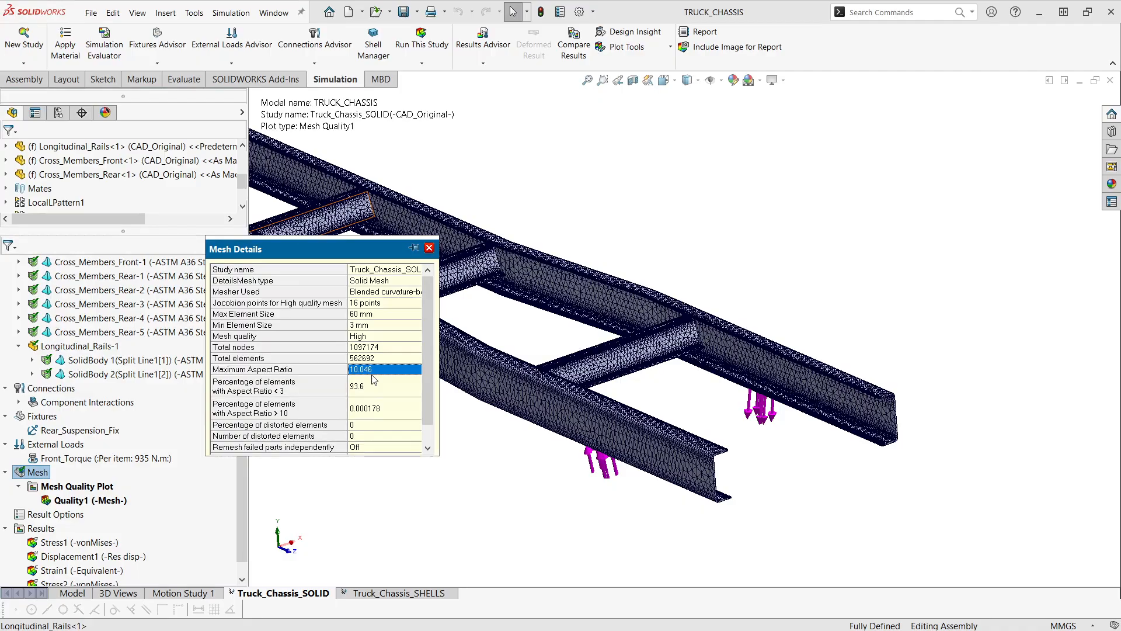
click(429, 248)
- Show the Stress1 von Mises plot and view the twisted chassis from its front end
scroll(110, 423, down, 1)
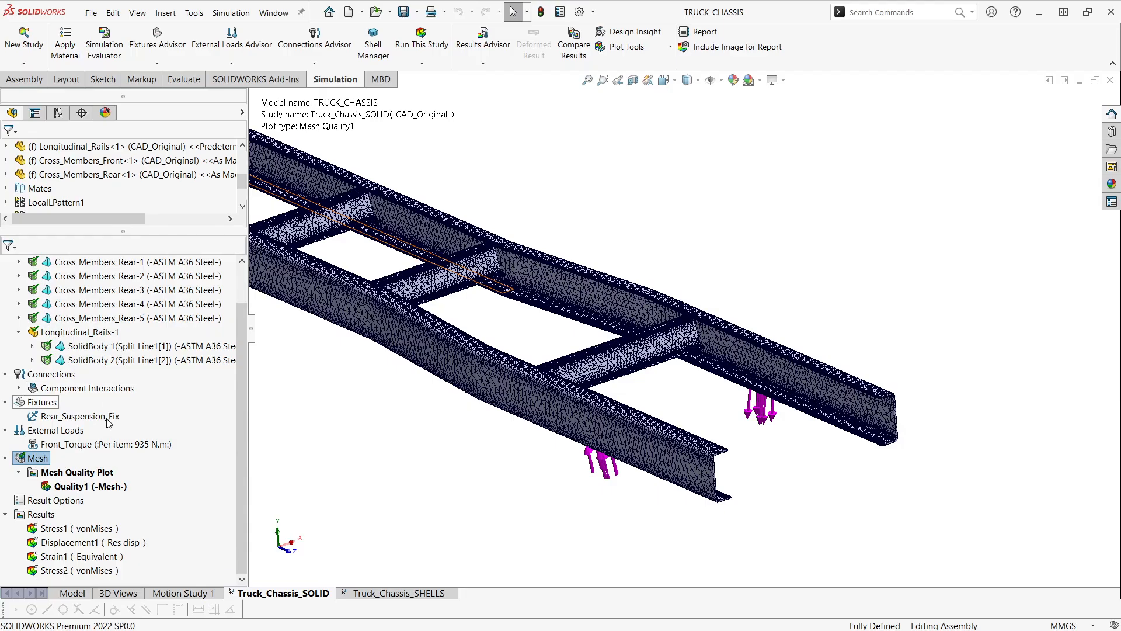
right_click(94, 529)
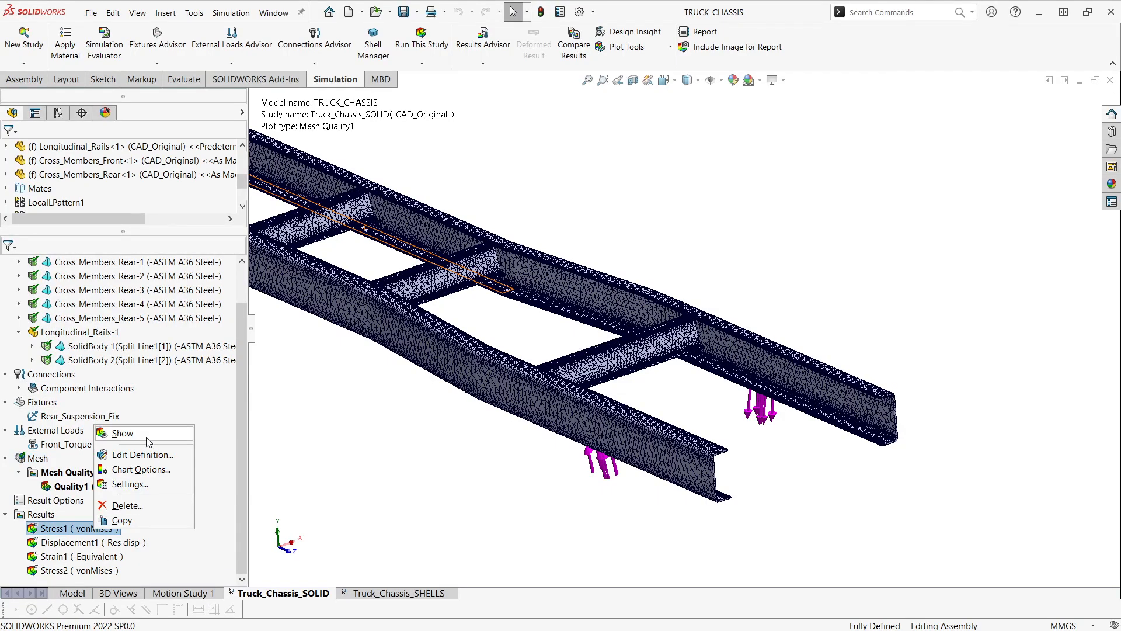
click(122, 432)
scroll(444, 492, up, 4)
ctrl+middle_drag(518, 480, 570, 552)
middle_drag(558, 482, 505, 433)
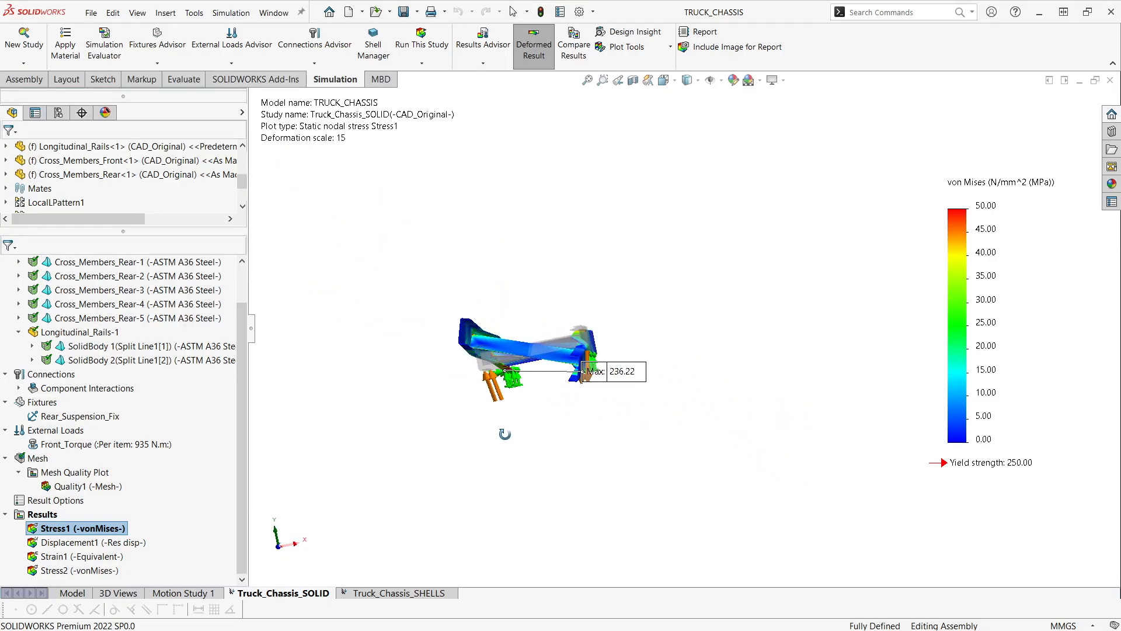
middle_drag(601, 402, 615, 470)
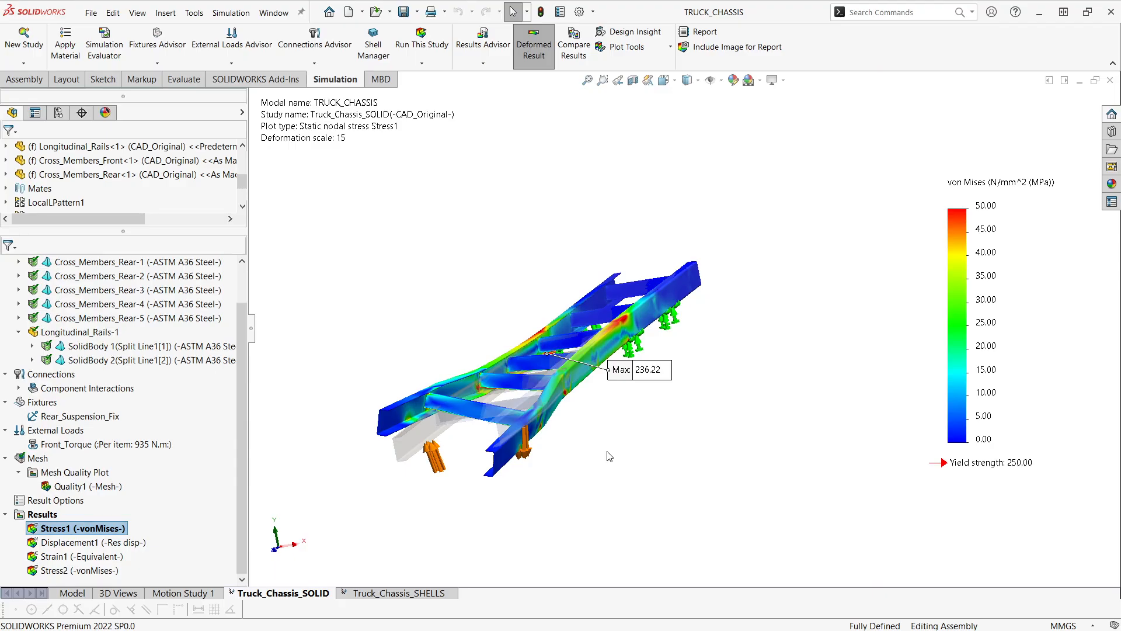
middle_drag(614, 426, 593, 429)
- Reposition the maximum stress label clear of the chassis, and view the peak stress location near the rear fixtures from the underside
drag(622, 367, 447, 300)
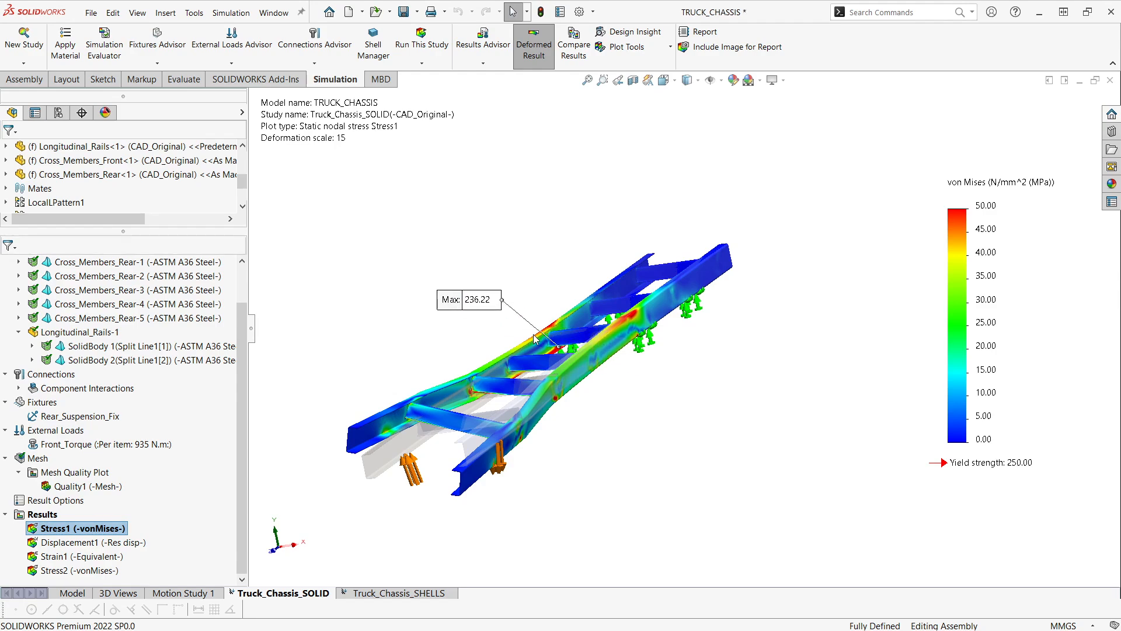
scroll(532, 330, down, 2)
middle_drag(528, 317, 500, 322)
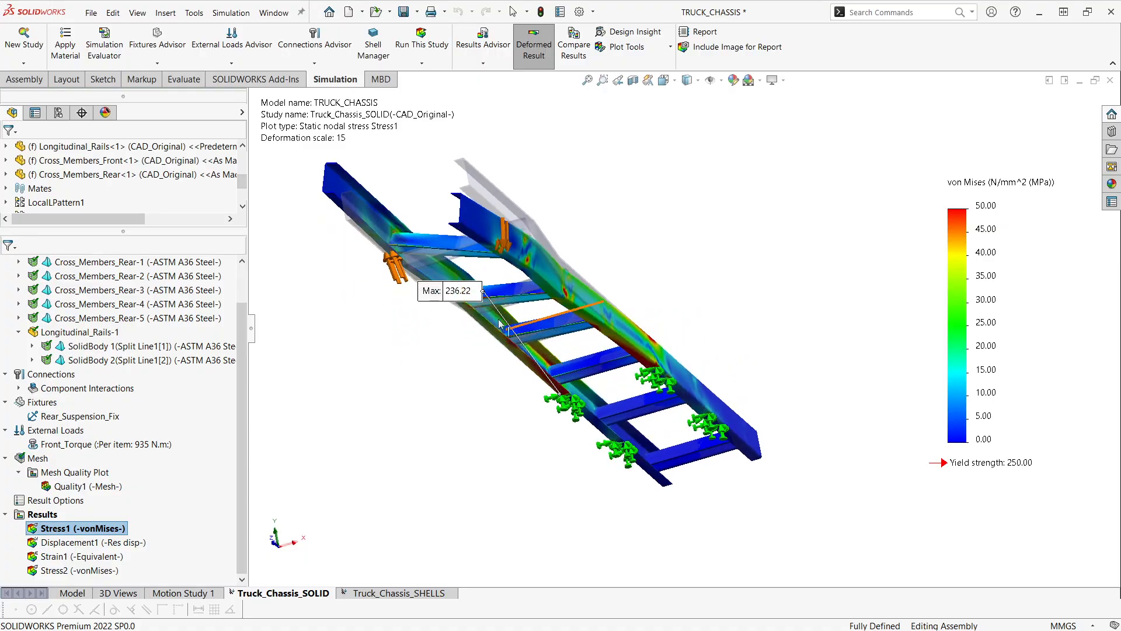
drag(460, 292, 455, 417)
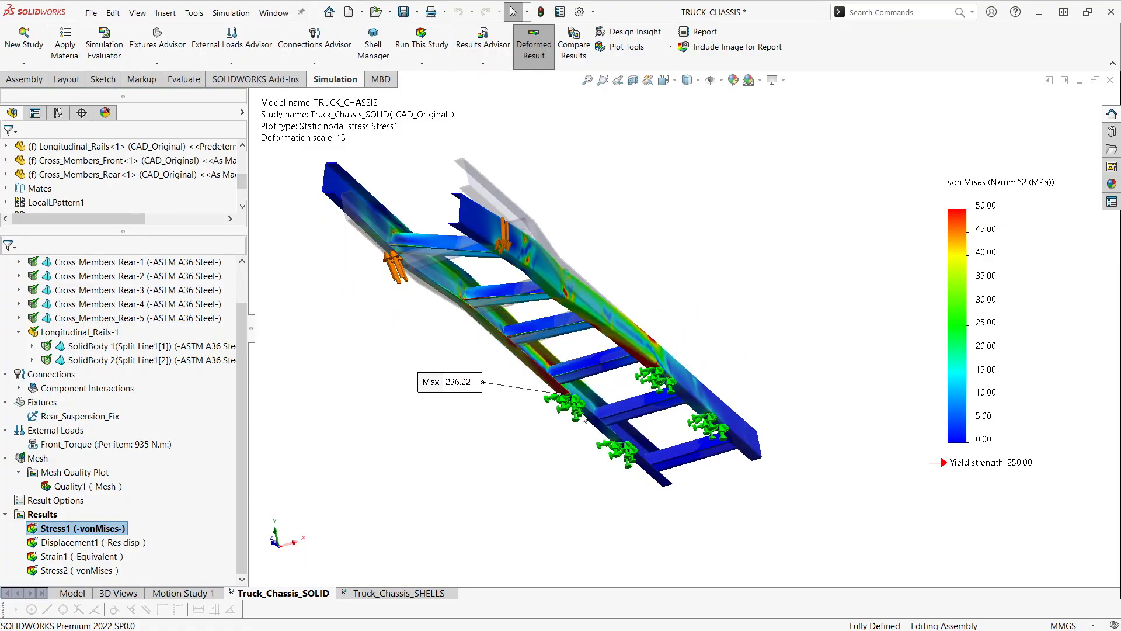
- Review the solid study's solver messages, including the number of degrees of freedom and total solution time, and close them
ctrl+middle_drag(557, 423, 558, 439)
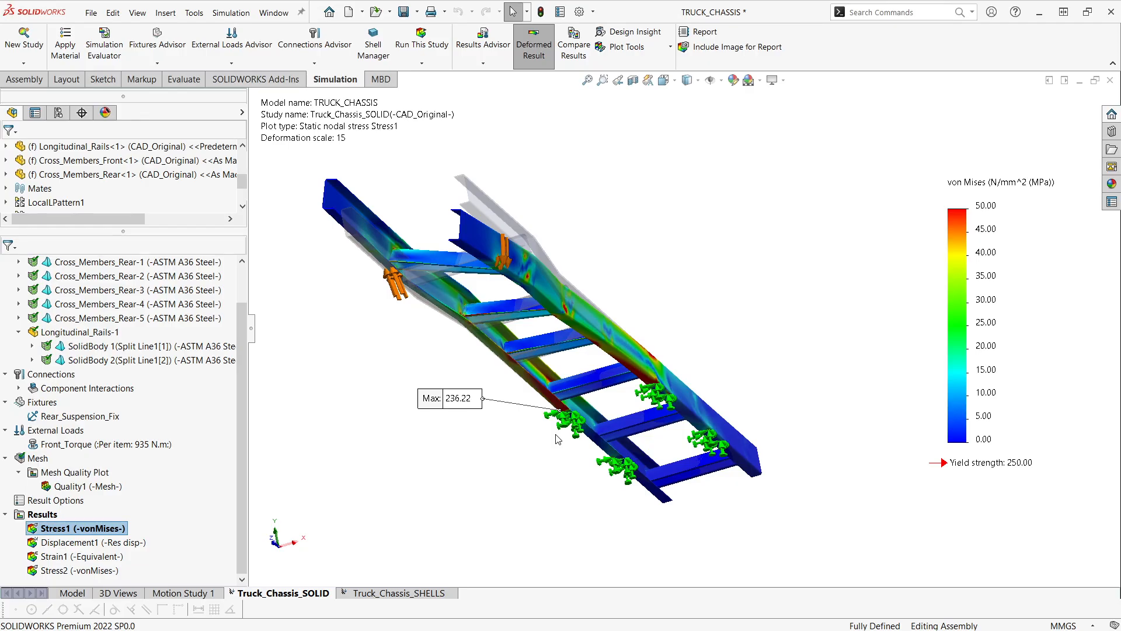
scroll(590, 437, down, 2)
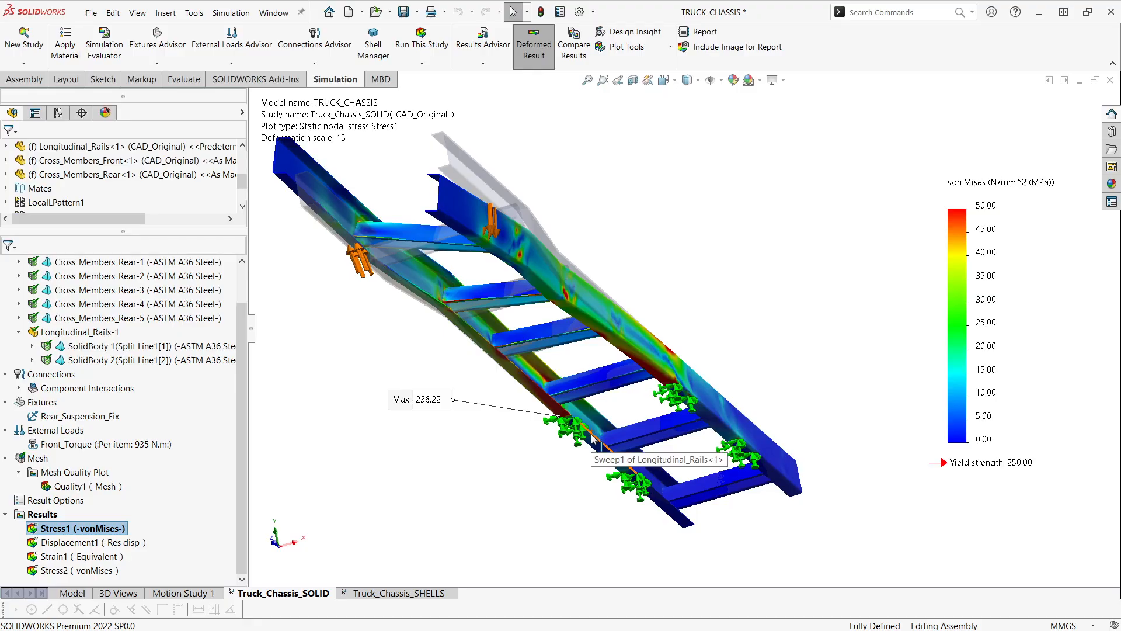
scroll(591, 439, up, 1)
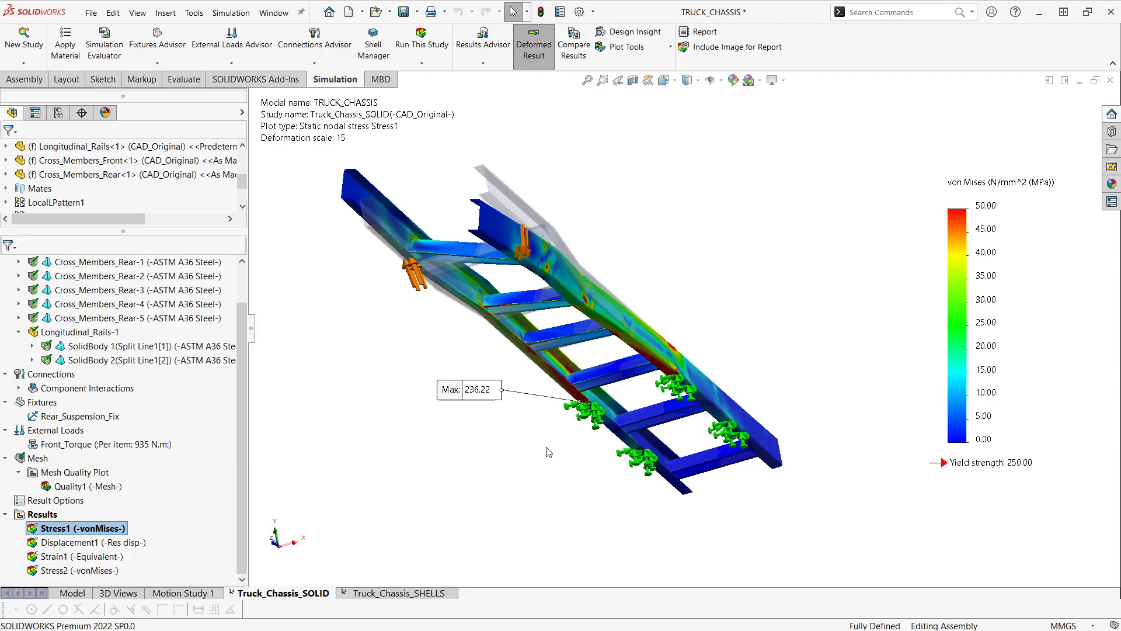
right_click(41, 514)
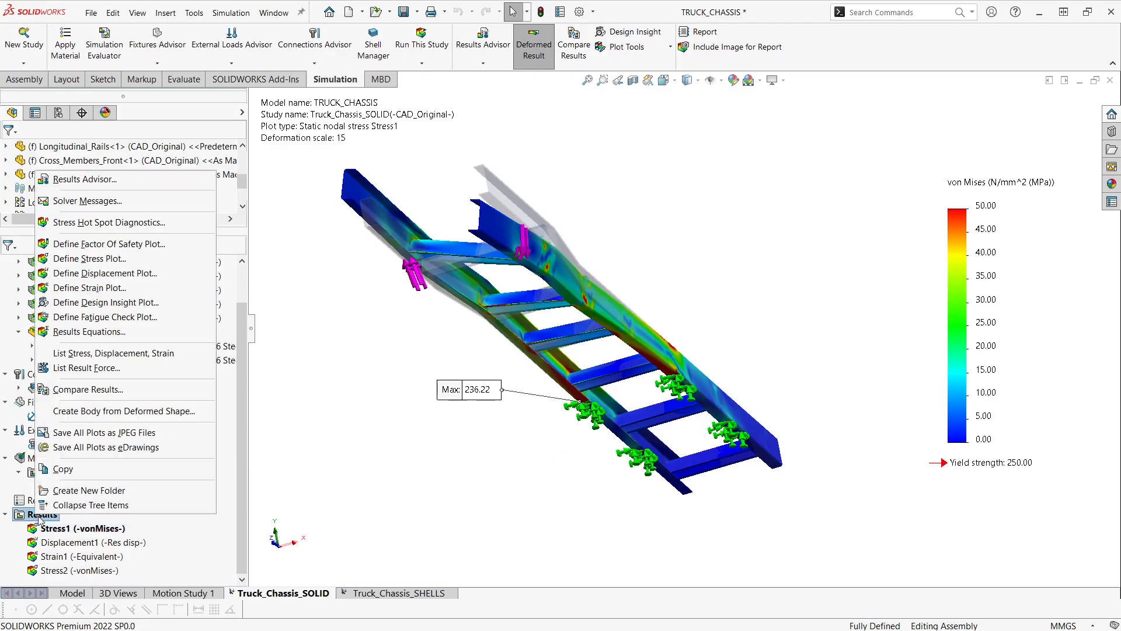
click(110, 203)
drag(546, 226, 534, 259)
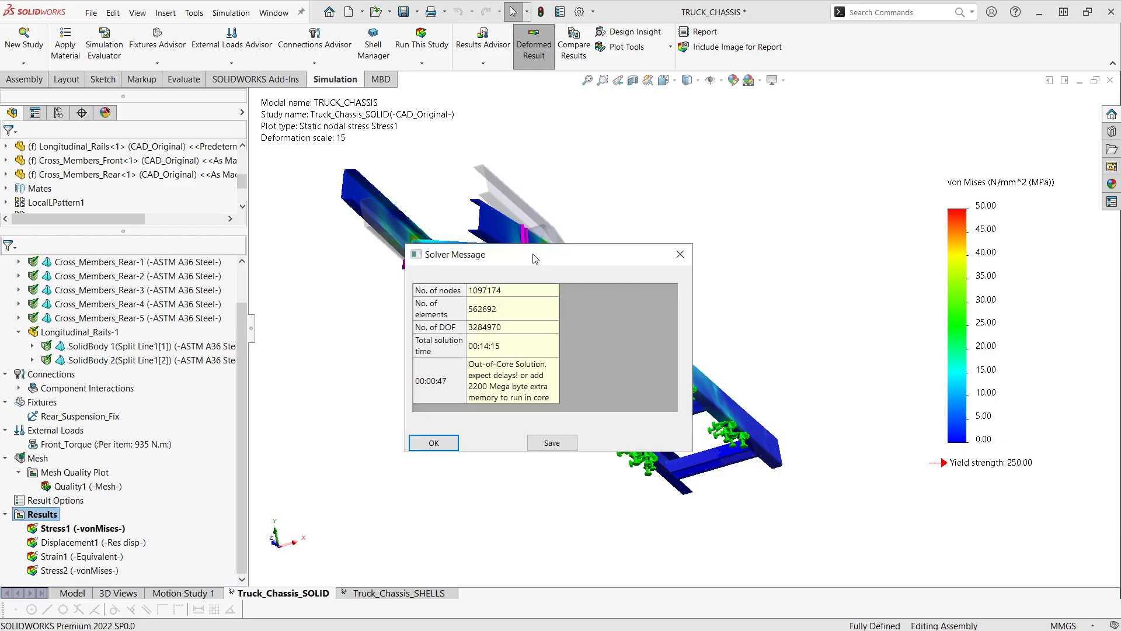
click(511, 309)
click(528, 345)
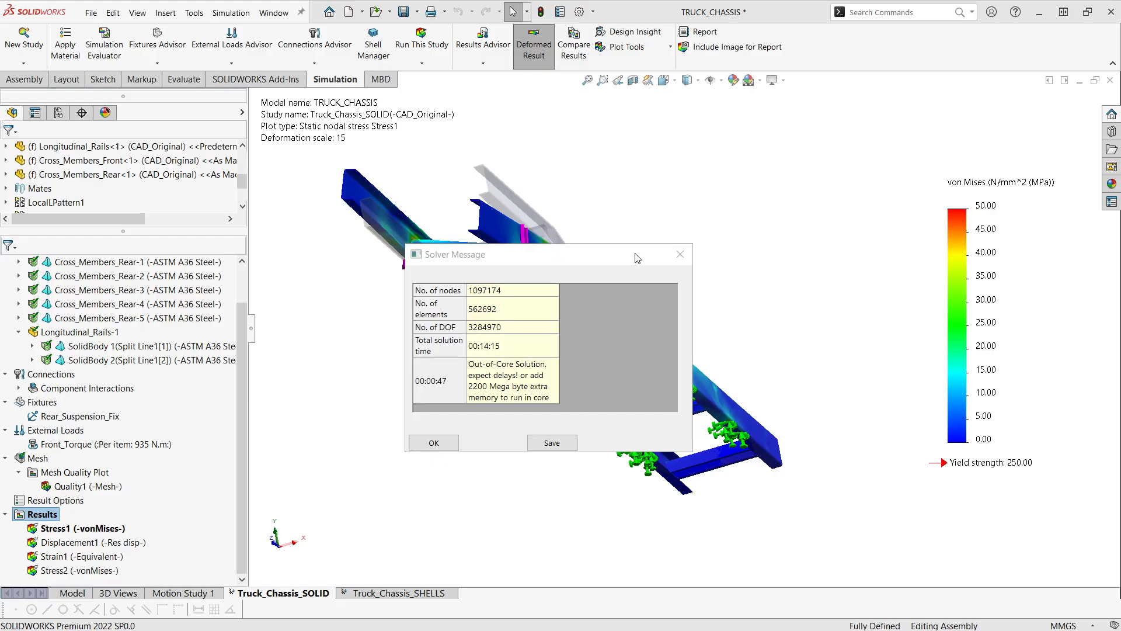
click(680, 254)
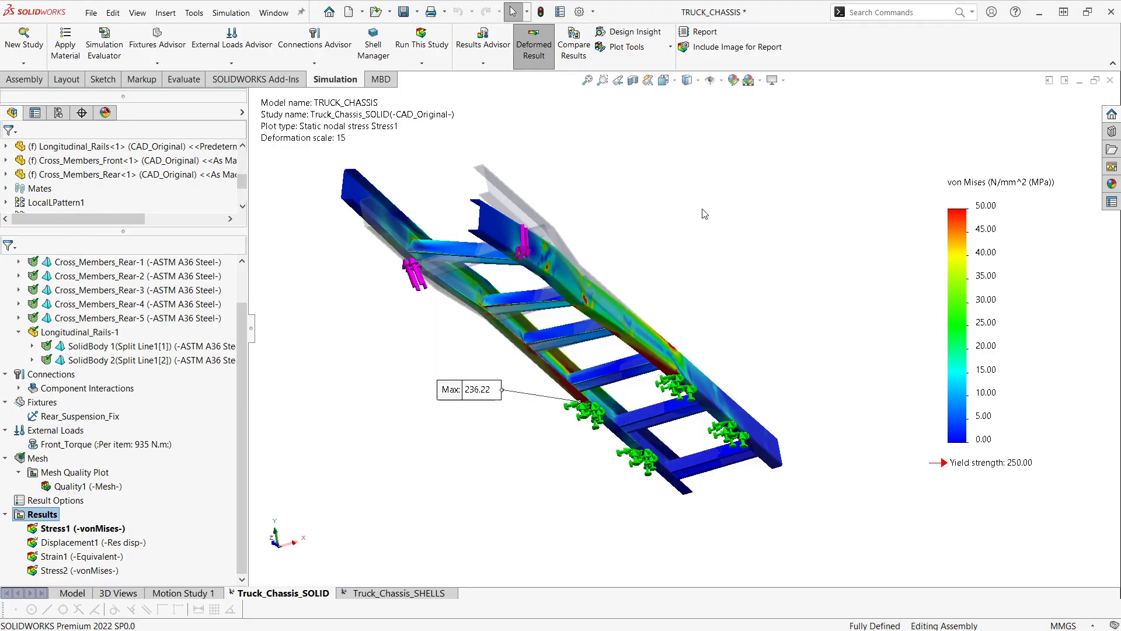
- Switch to the Truck_Chassis_SHELLS study and activate its associated FEA_Model_Option_02 configuration
middle_drag(703, 214, 690, 434)
middle_drag(664, 392, 611, 357)
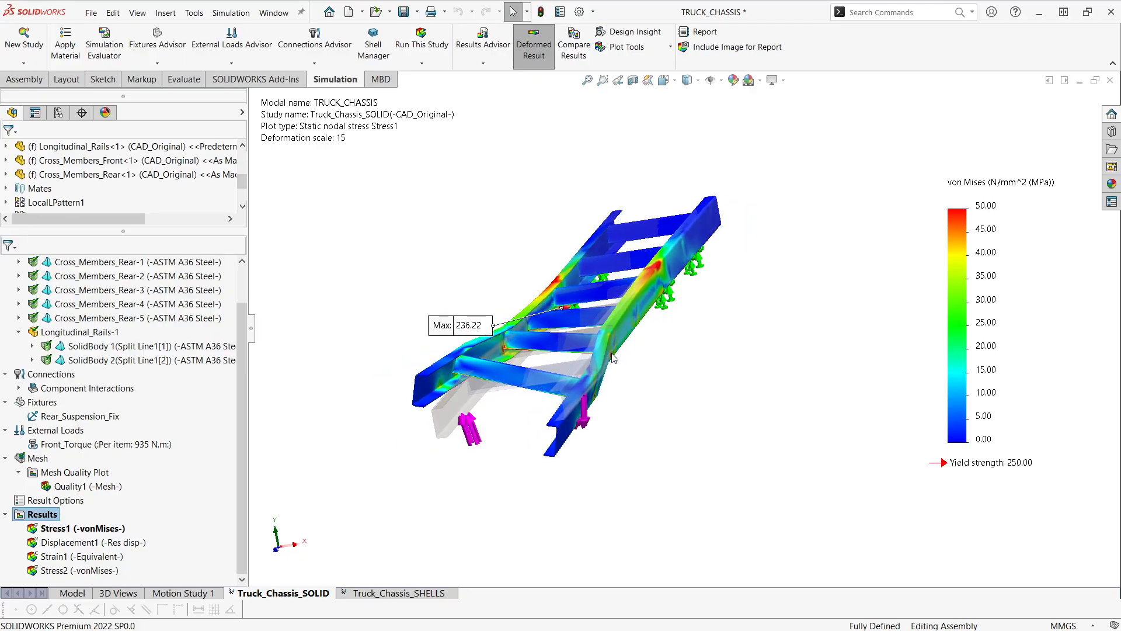
click(390, 191)
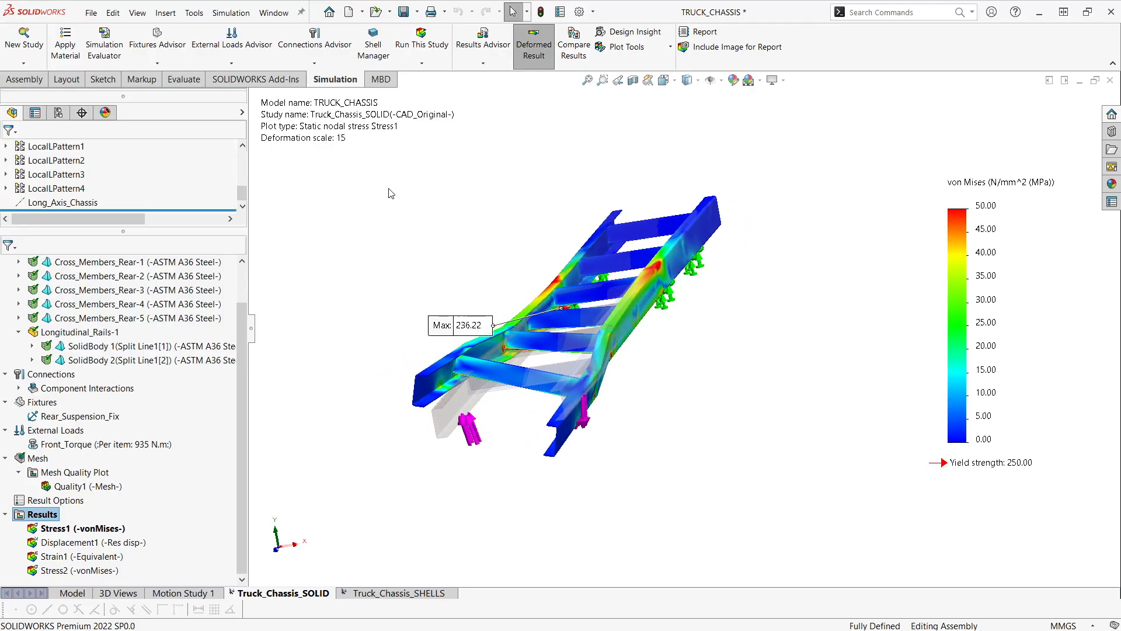
click(382, 596)
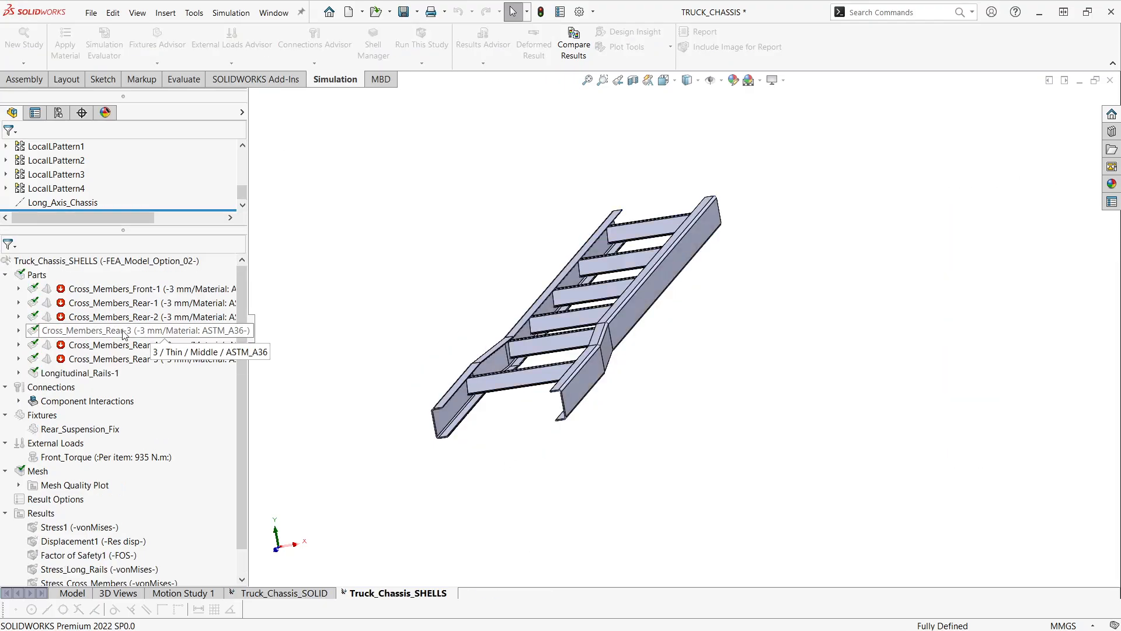
right_click(230, 330)
click(289, 355)
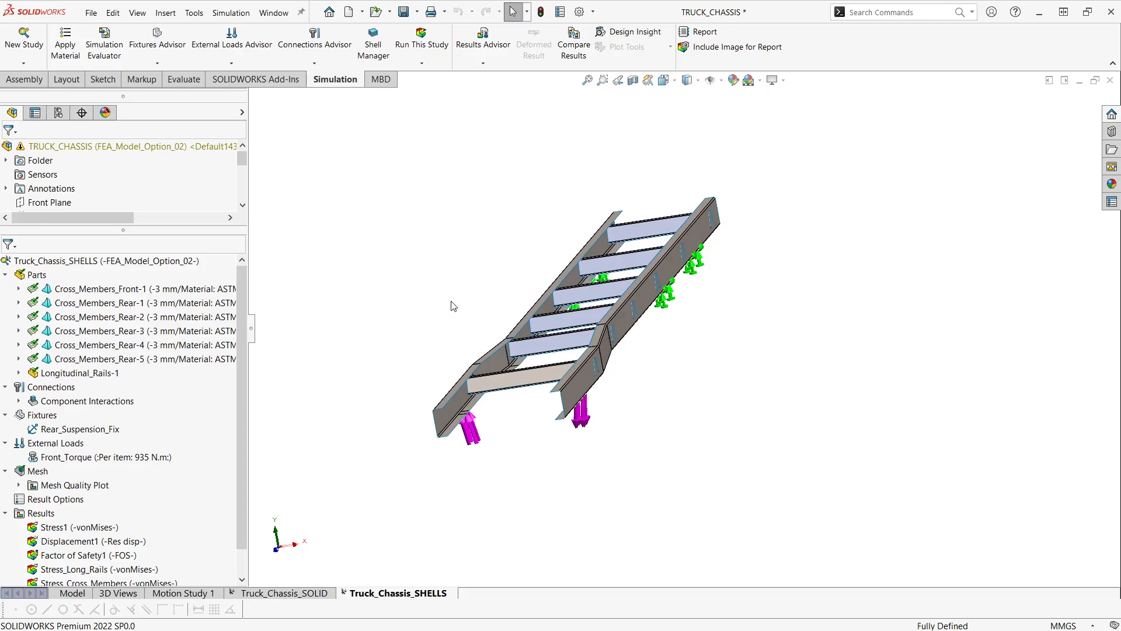
- Examine the surface-body chassis from its front end together with the shell study's list of parts
middle_drag(509, 351, 526, 333)
scroll(537, 359, down, 3)
middle_drag(543, 366, 544, 399)
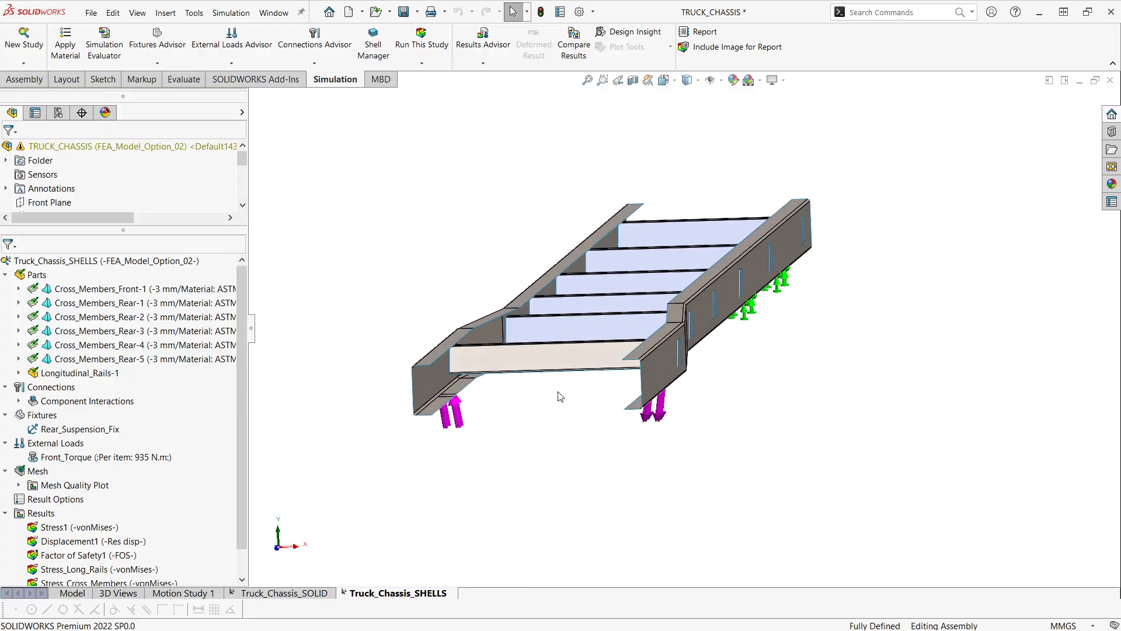
scroll(558, 390, down, 2)
scroll(446, 369, down, 2)
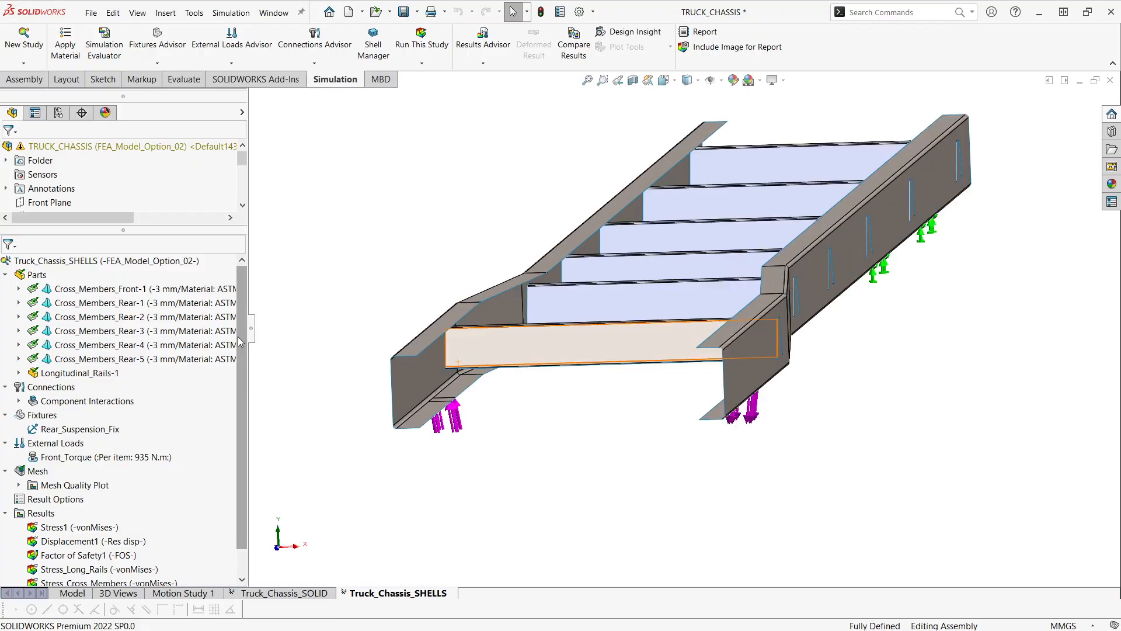
click(6, 274)
click(6, 274)
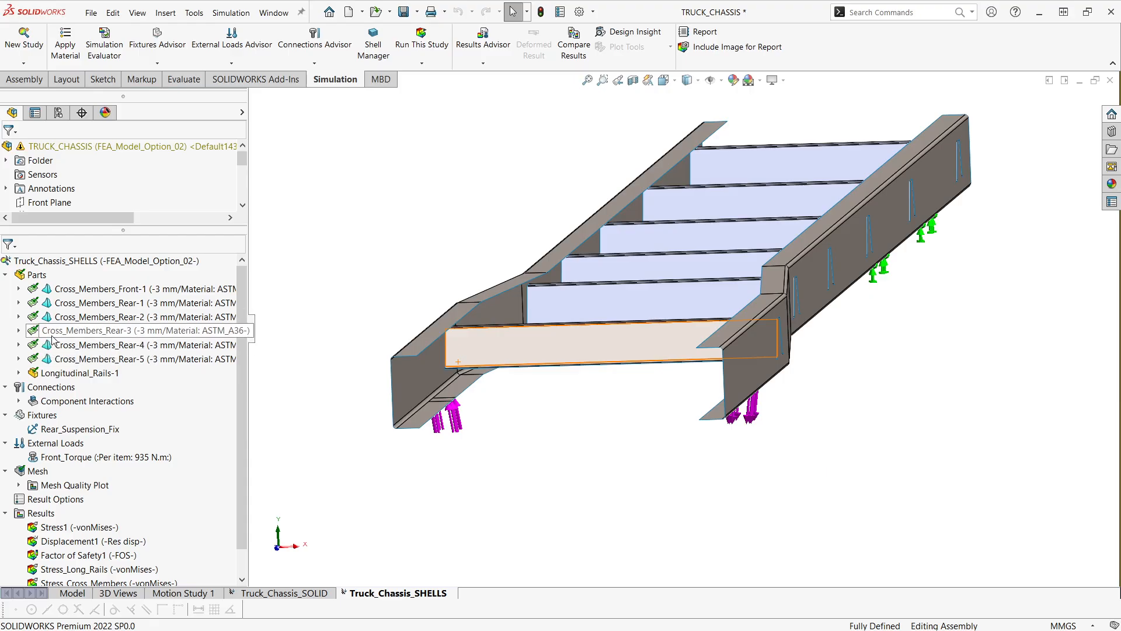
- Open the shell definition of the first surface body in Longitudinal_Rails-1 and review its type, thickness and offset options
click(18, 373)
right_click(85, 386)
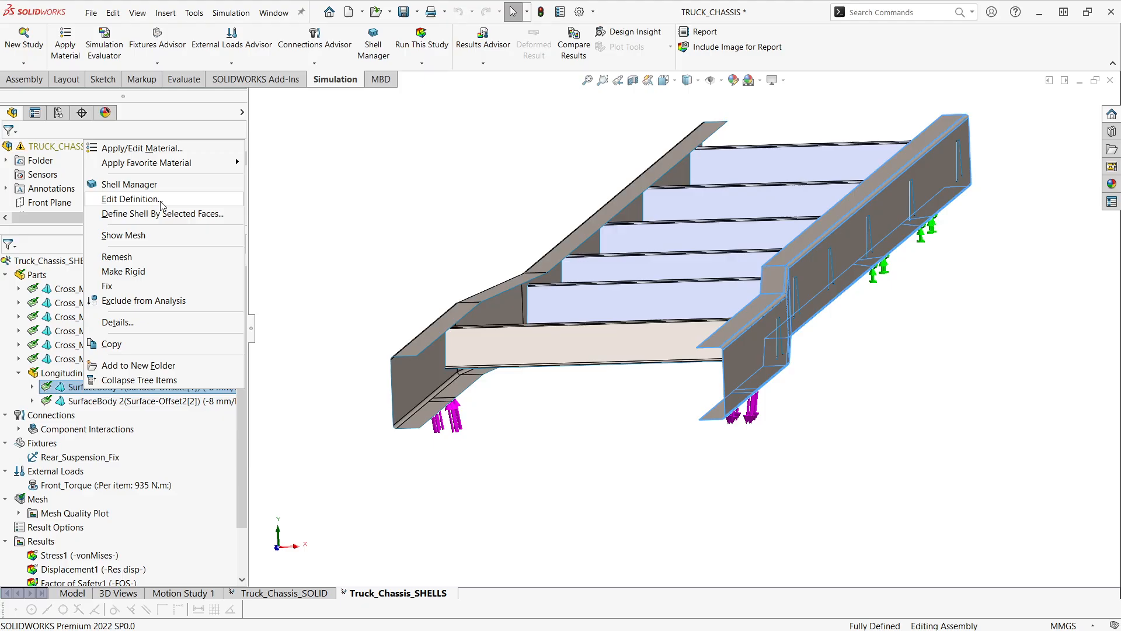
click(131, 199)
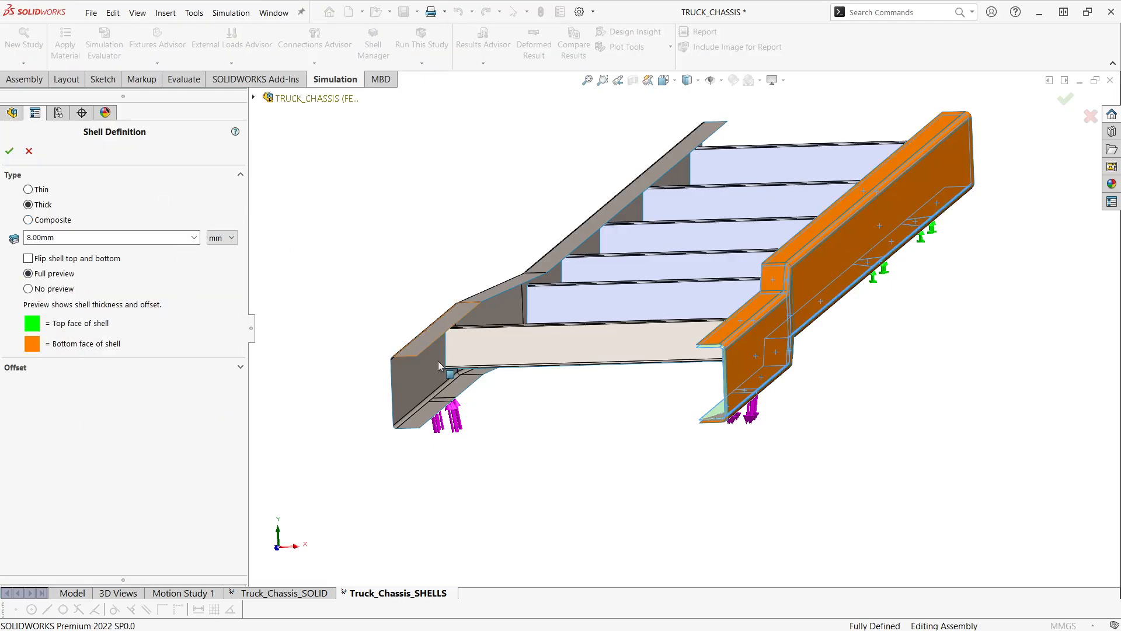
scroll(593, 398, down, 3)
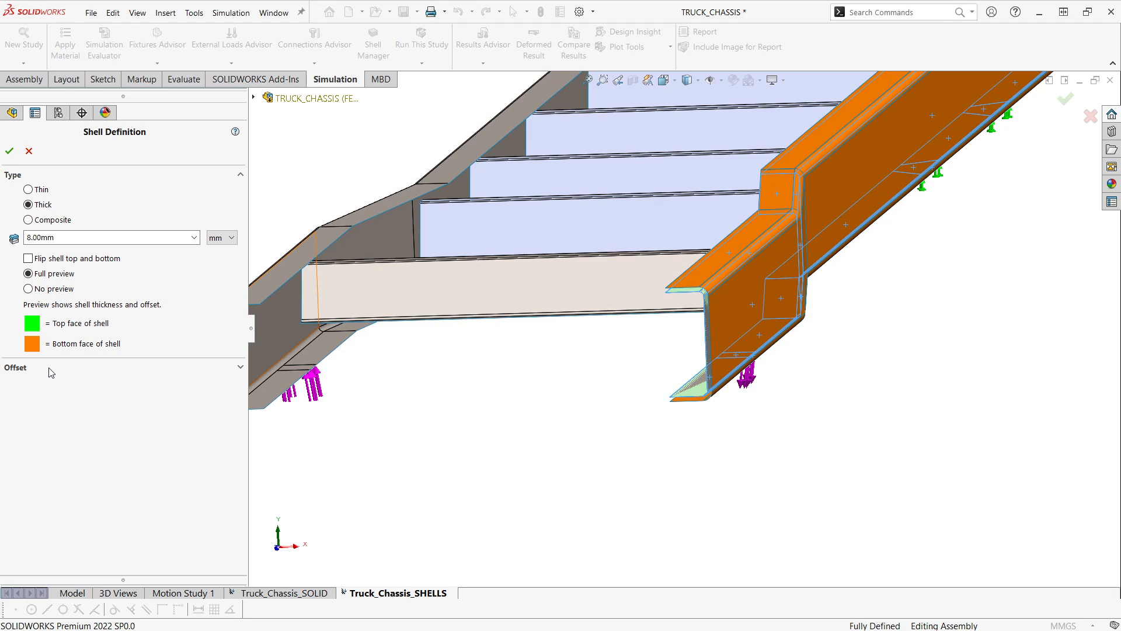
click(43, 205)
click(70, 239)
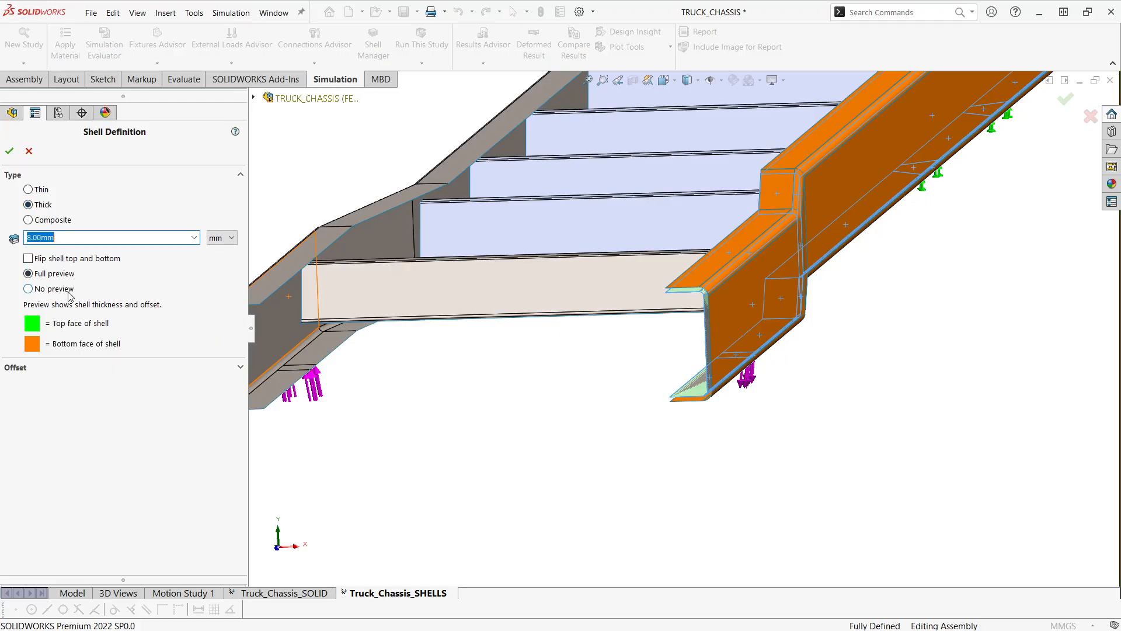
click(36, 365)
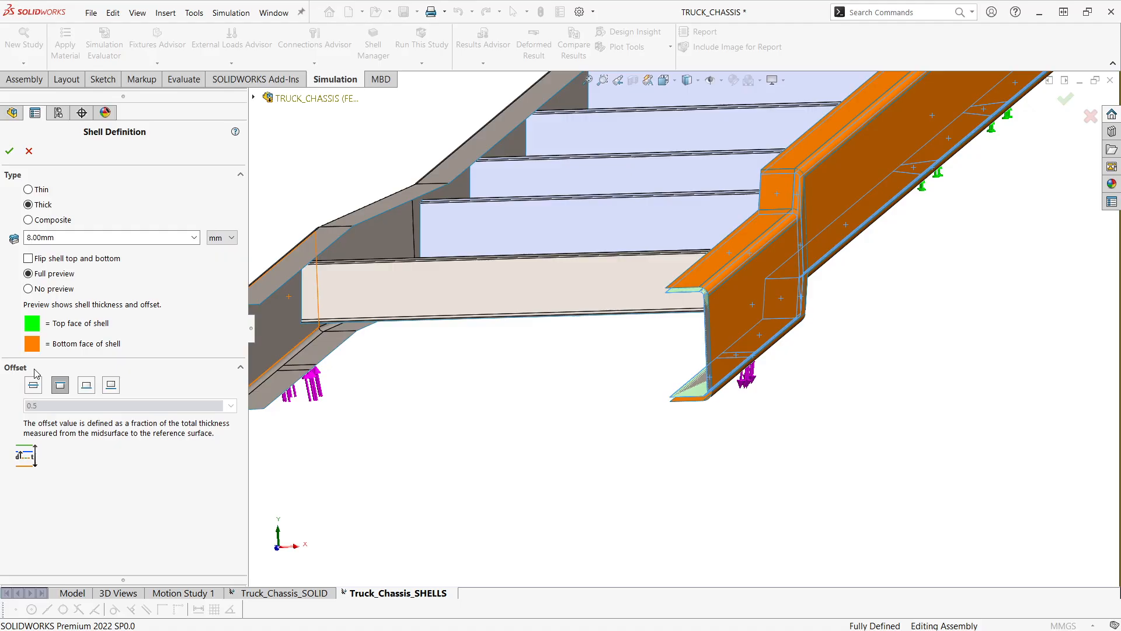
- Try the bottom-surface and specified-ratio offsets on the rail's shell preview, viewed at its open end, and discard the changes
scroll(742, 388, down, 2)
middle_drag(673, 401, 717, 288)
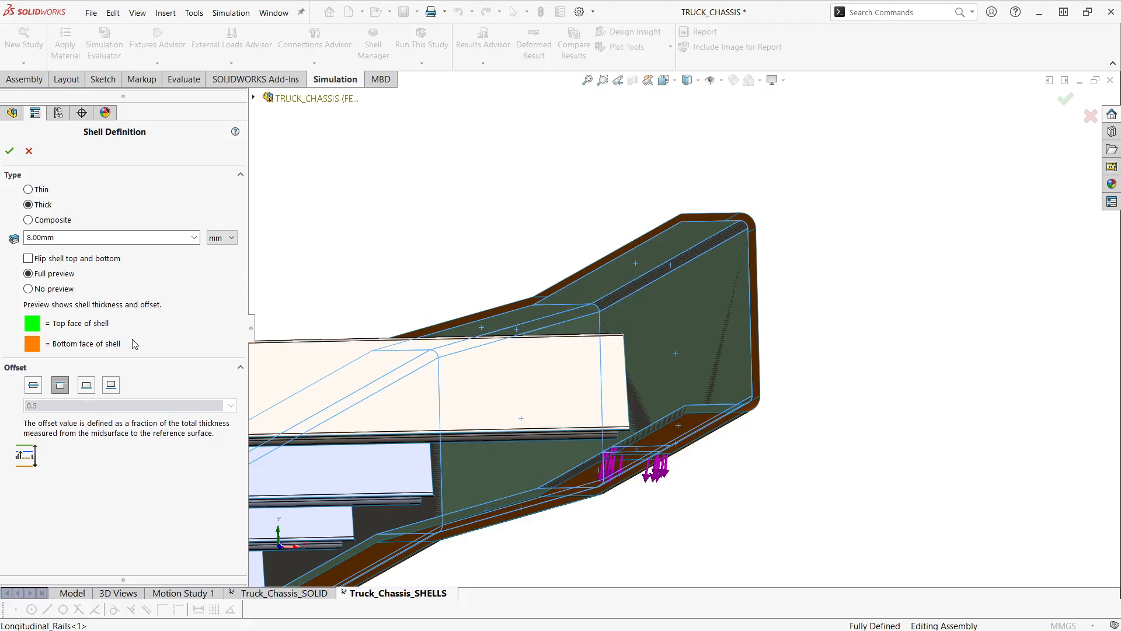
click(87, 385)
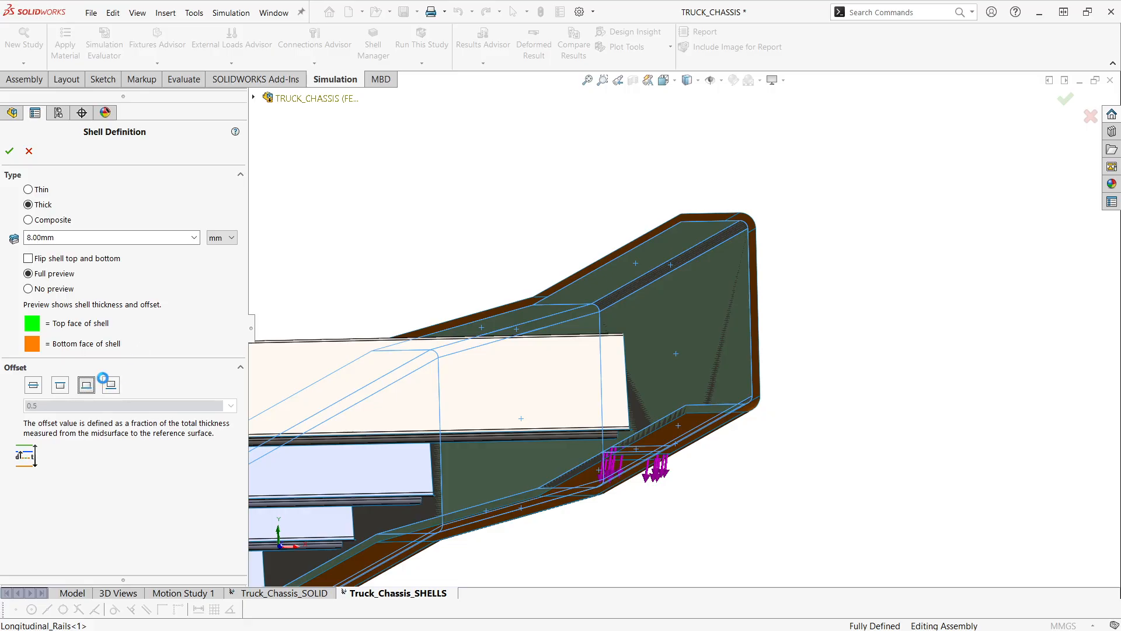
click(111, 388)
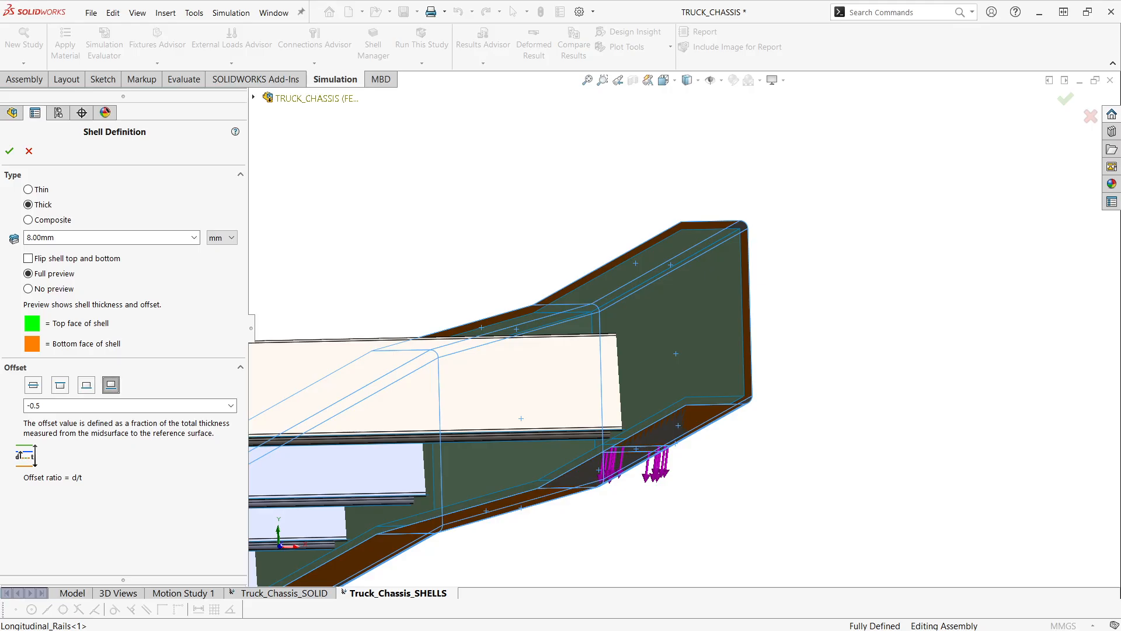
click(29, 152)
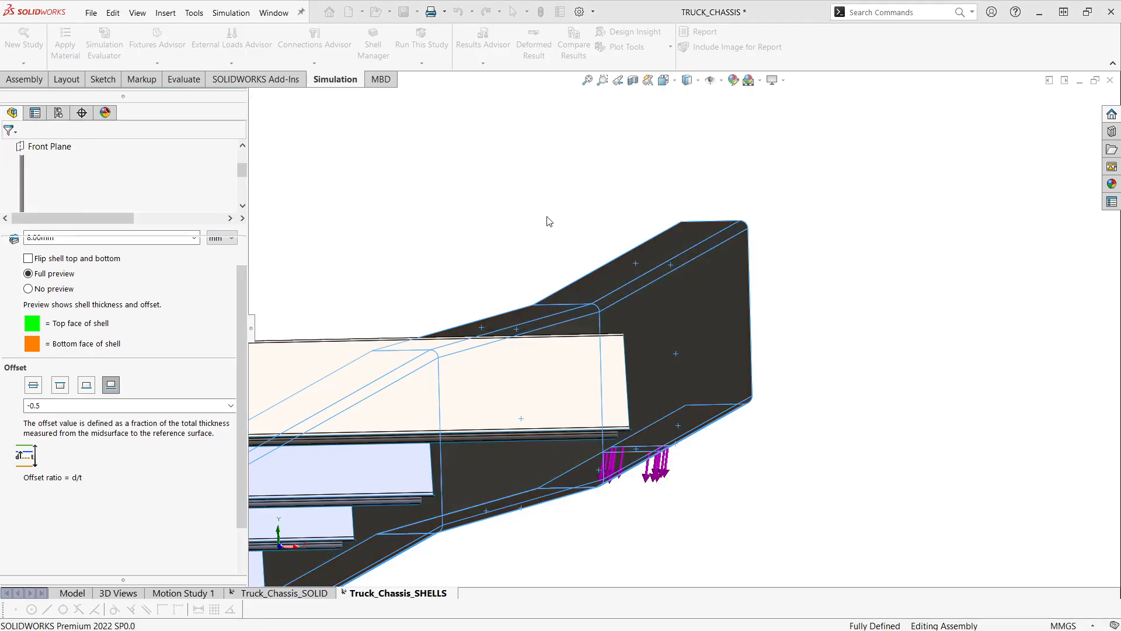
- Bring the whole chassis into view and show the shell study's Stress1 von Mises plot
scroll(562, 386, up, 5)
middle_drag(570, 378, 523, 409)
scroll(524, 410, down, 1)
click(95, 460)
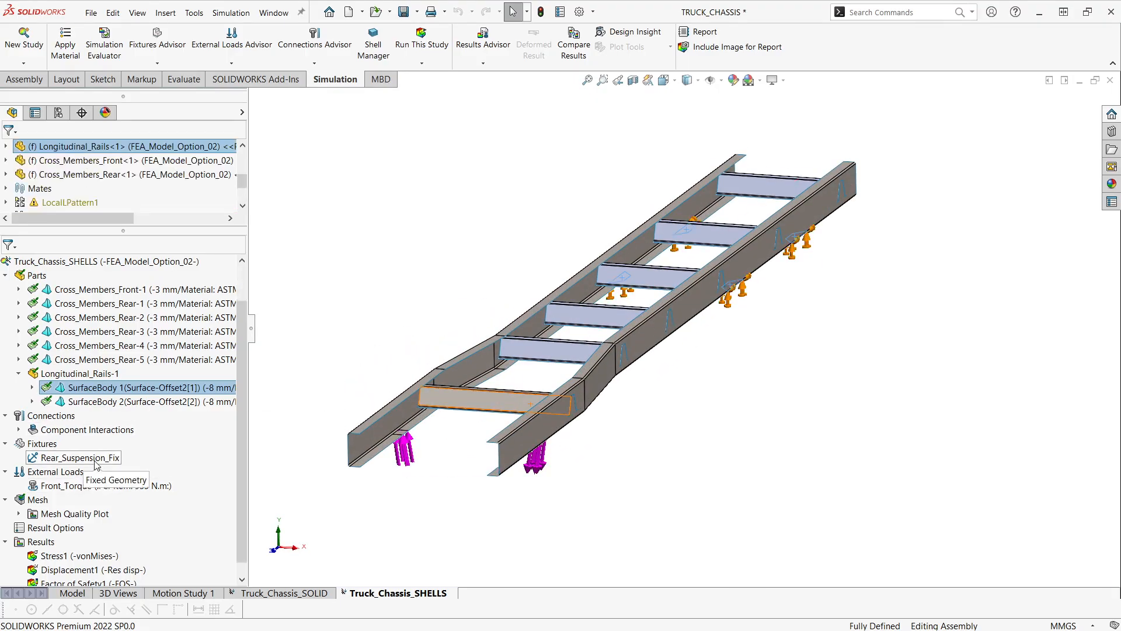
scroll(97, 464, down, 1)
click(92, 514)
right_click(99, 510)
click(126, 520)
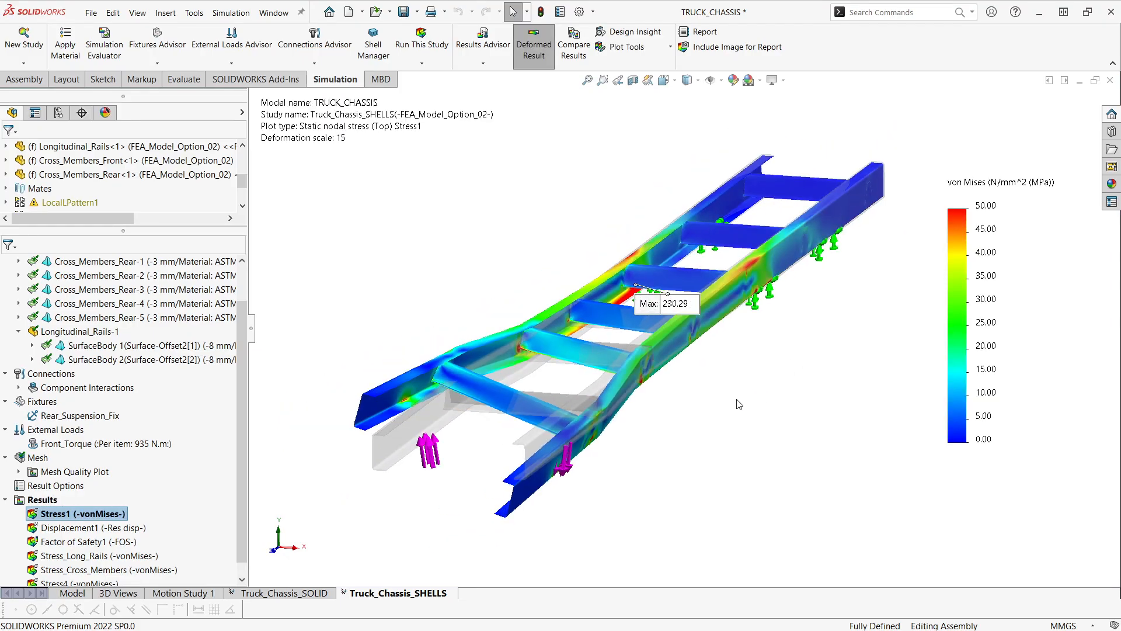
- Reposition the shell plot's maximum stress label clear of the chassis, and view the peak location near the rear fixtures from the underside
middle_drag(670, 407, 671, 371)
drag(688, 339, 523, 235)
scroll(578, 316, down, 2)
ctrl+middle_drag(611, 343, 586, 355)
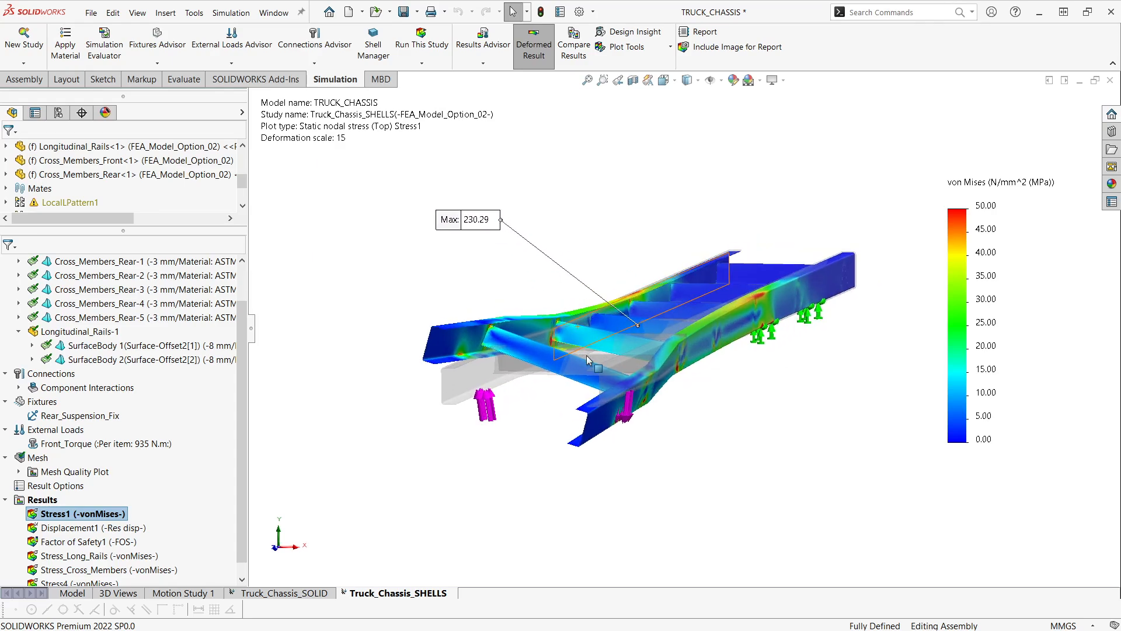
middle_drag(587, 359, 527, 273)
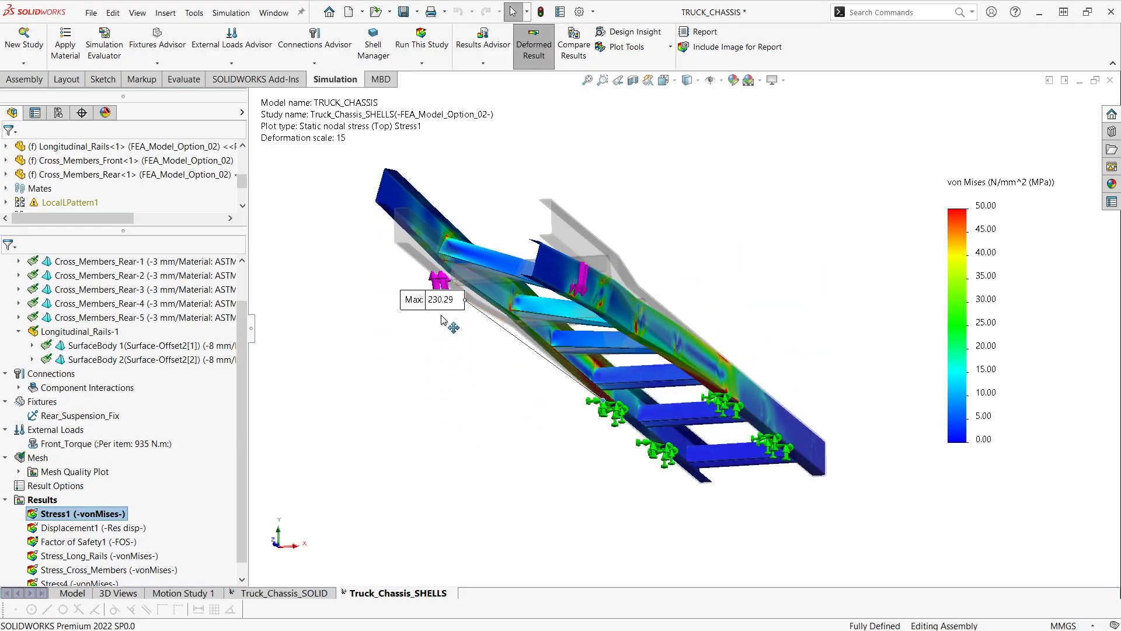
drag(439, 303, 475, 383)
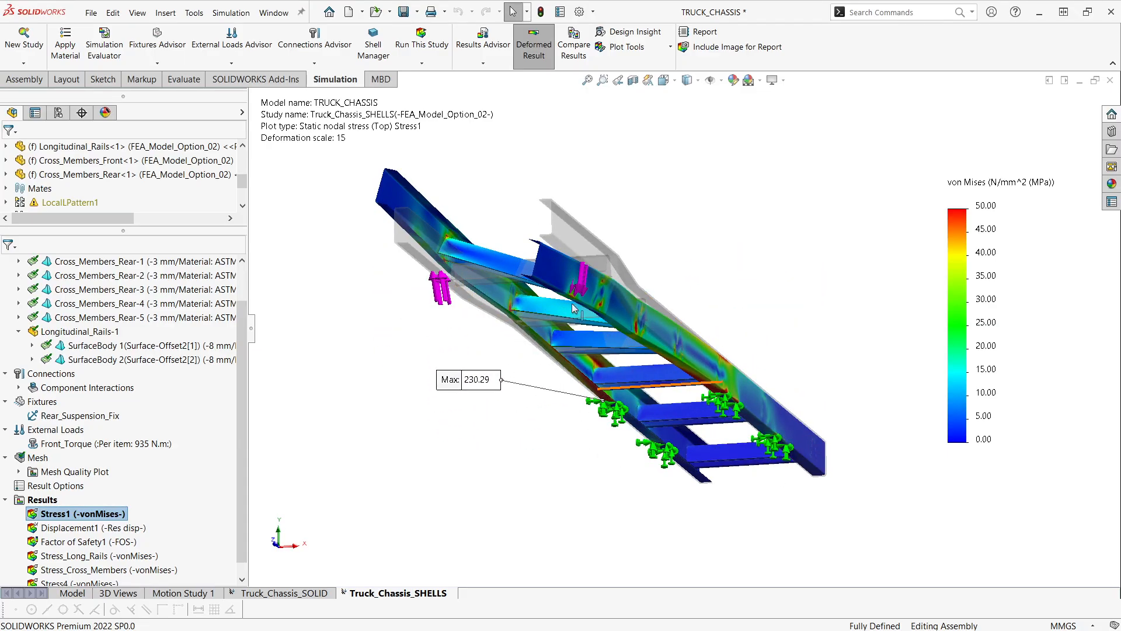
middle_drag(489, 281, 511, 336)
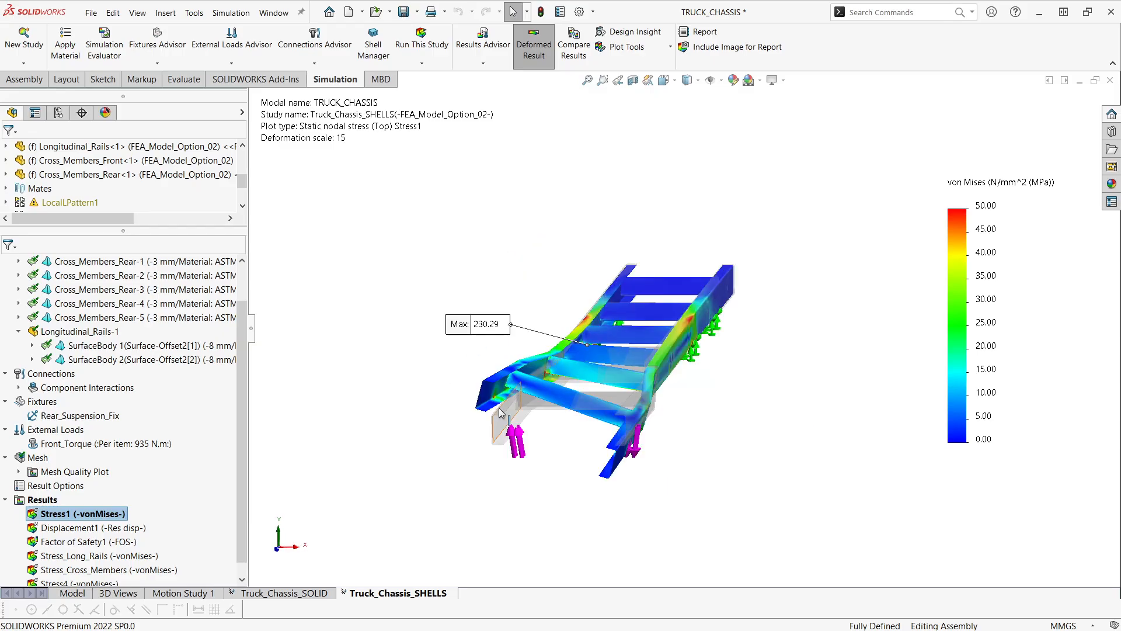
- Review the shell study's solver messages, including node count, degrees of freedom and total solution time, and close them
right_click(40, 499)
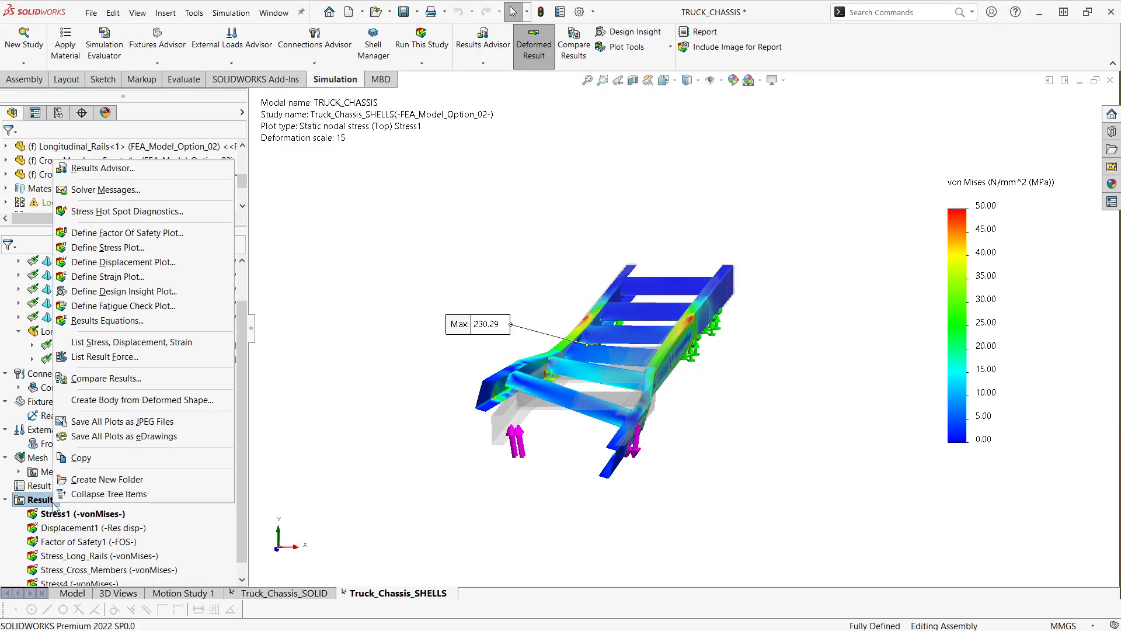
click(153, 191)
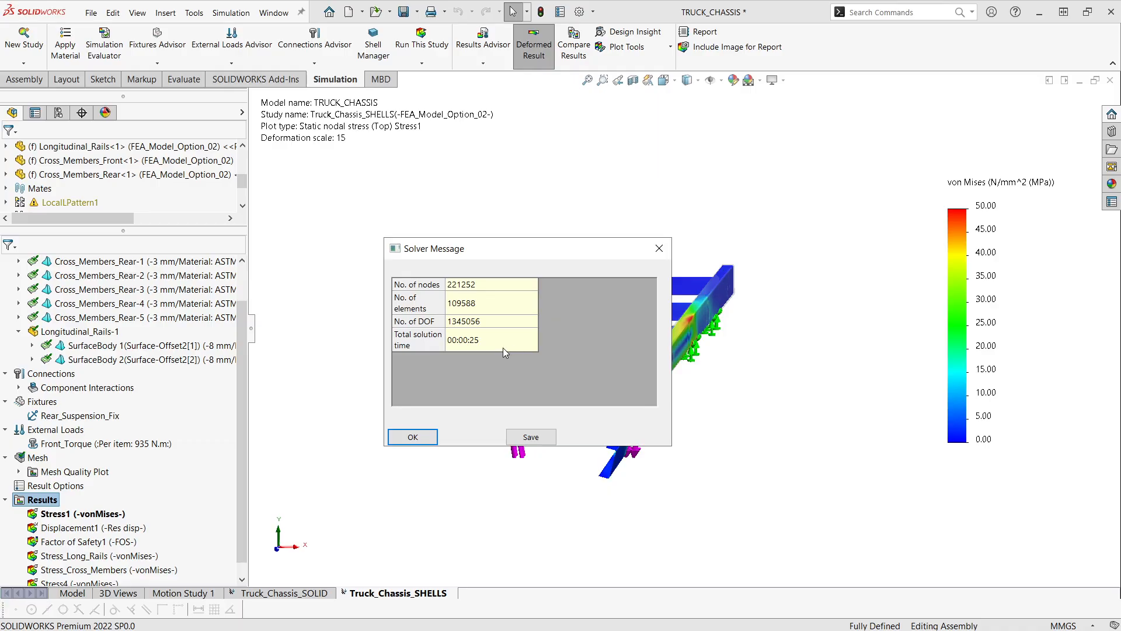
click(659, 248)
- Inspect the shell stress distribution on the deformed chassis from the front, the underside and above
middle_drag(611, 209, 542, 312)
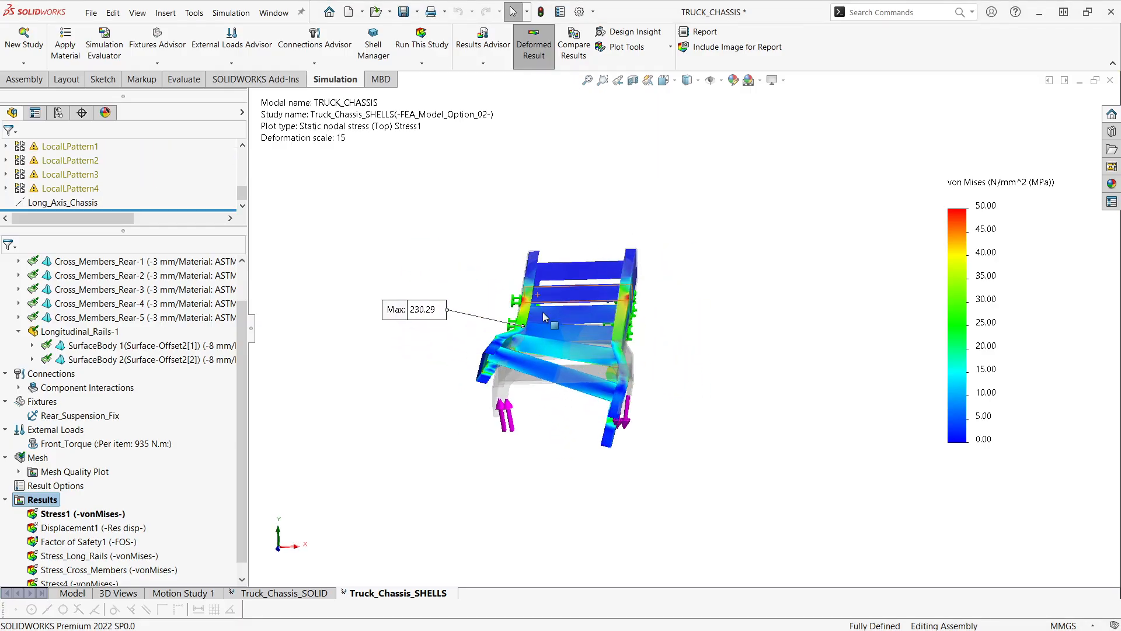
middle_drag(506, 415, 558, 318)
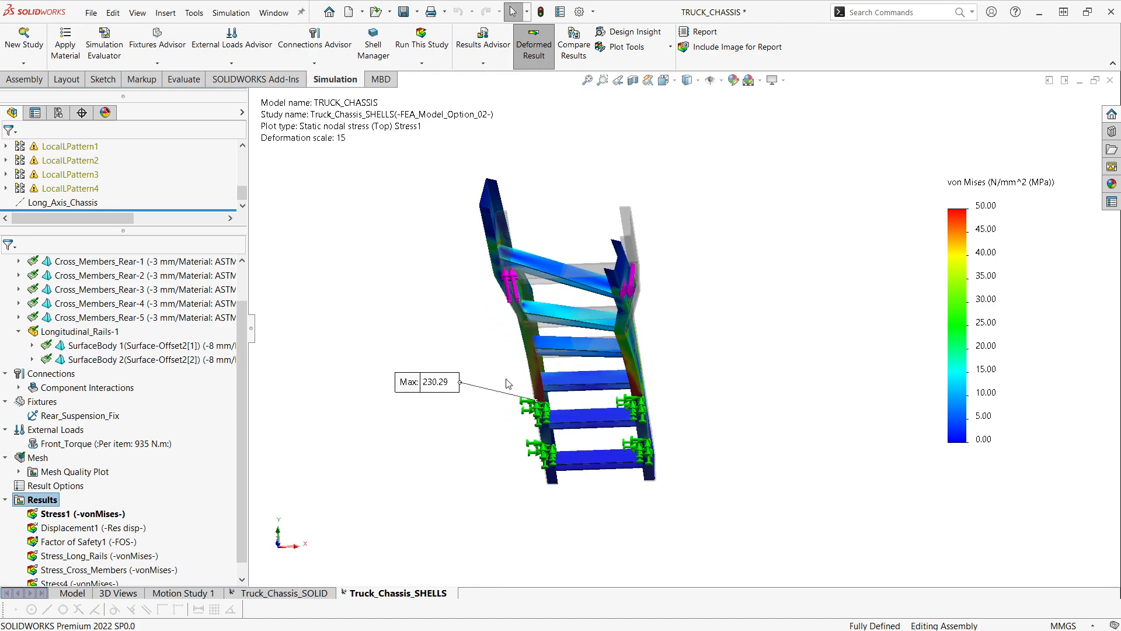
mouse_move(535, 412)
middle_down()
mouse_move(516, 411)
mouse_move(546, 417)
middle_up()
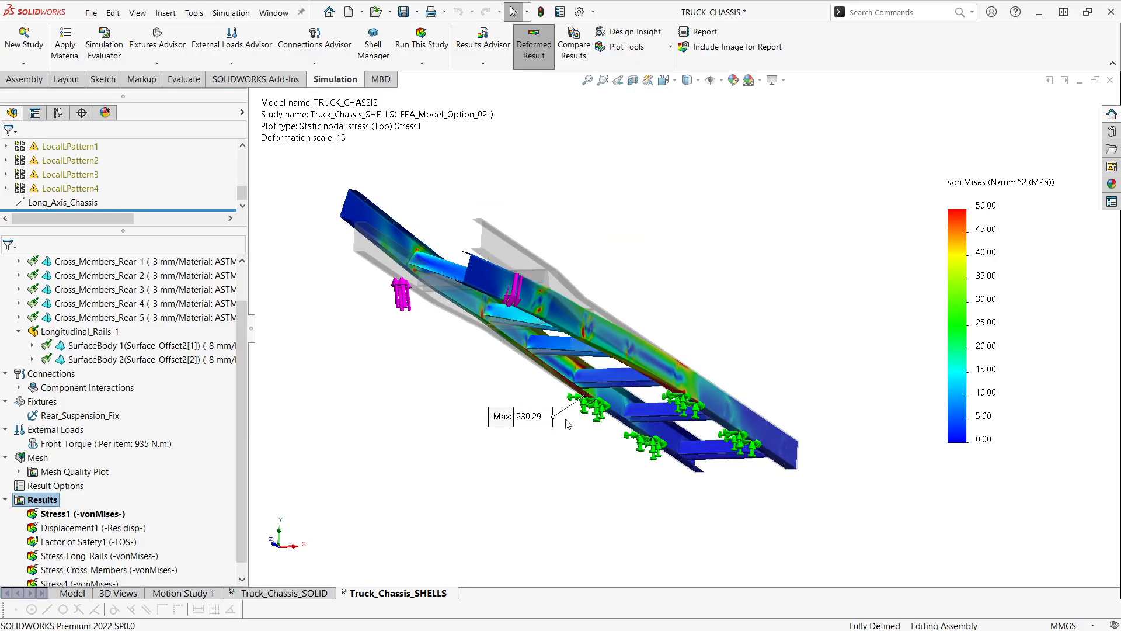
middle_drag(569, 424, 559, 439)
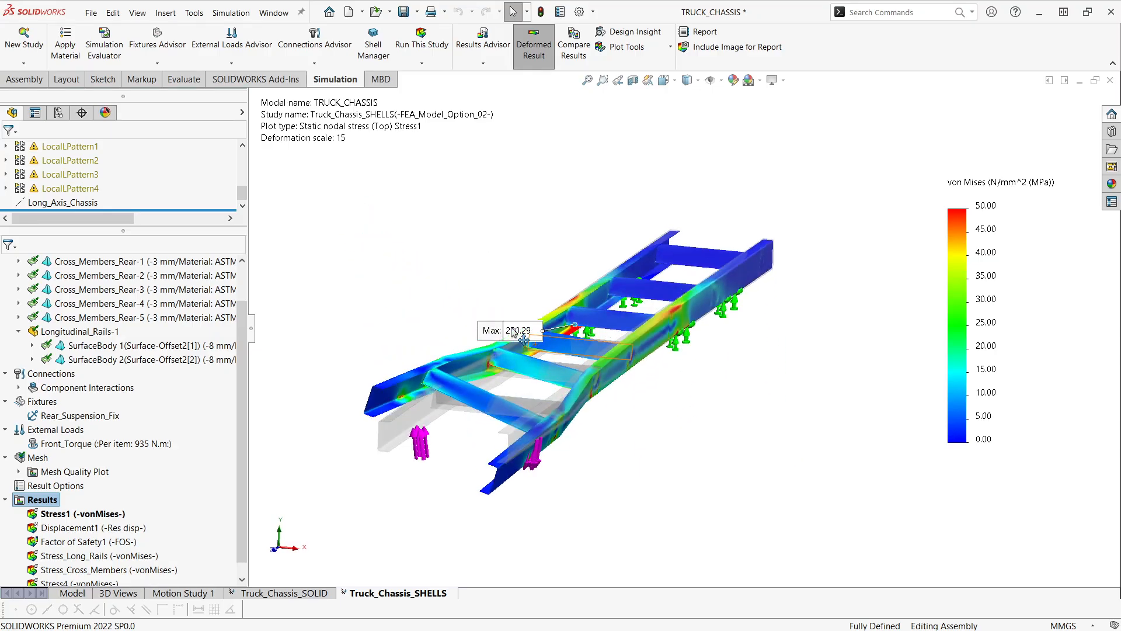
- Move the shell plot's maximum stress label clear of the chassis, and start a results comparison across all studies in all configurations
drag(502, 323, 483, 298)
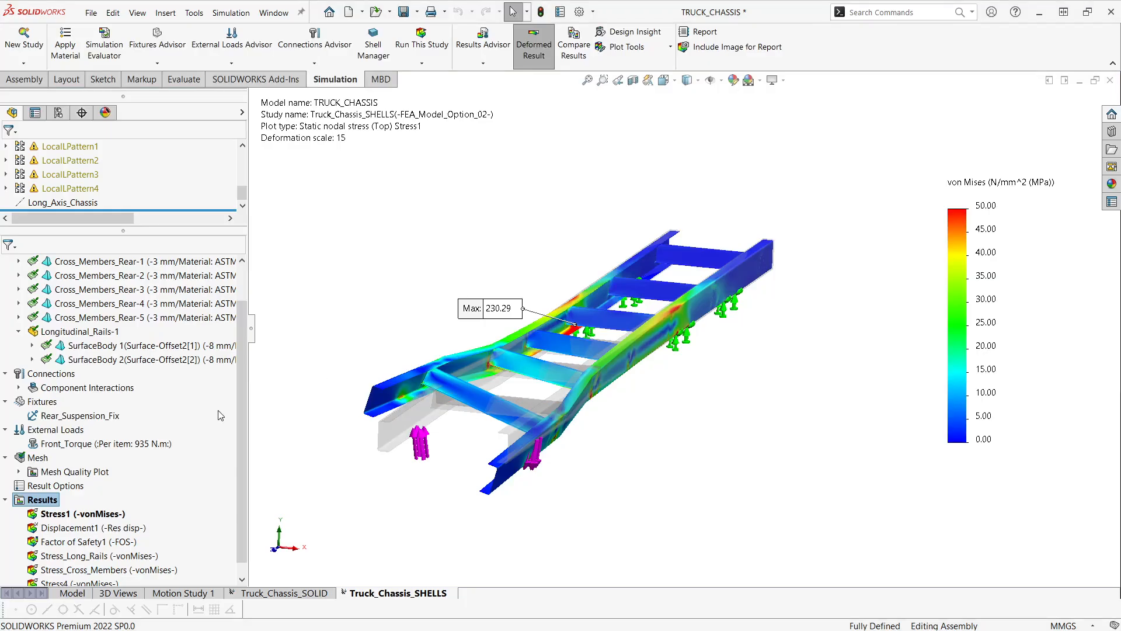
right_click(55, 501)
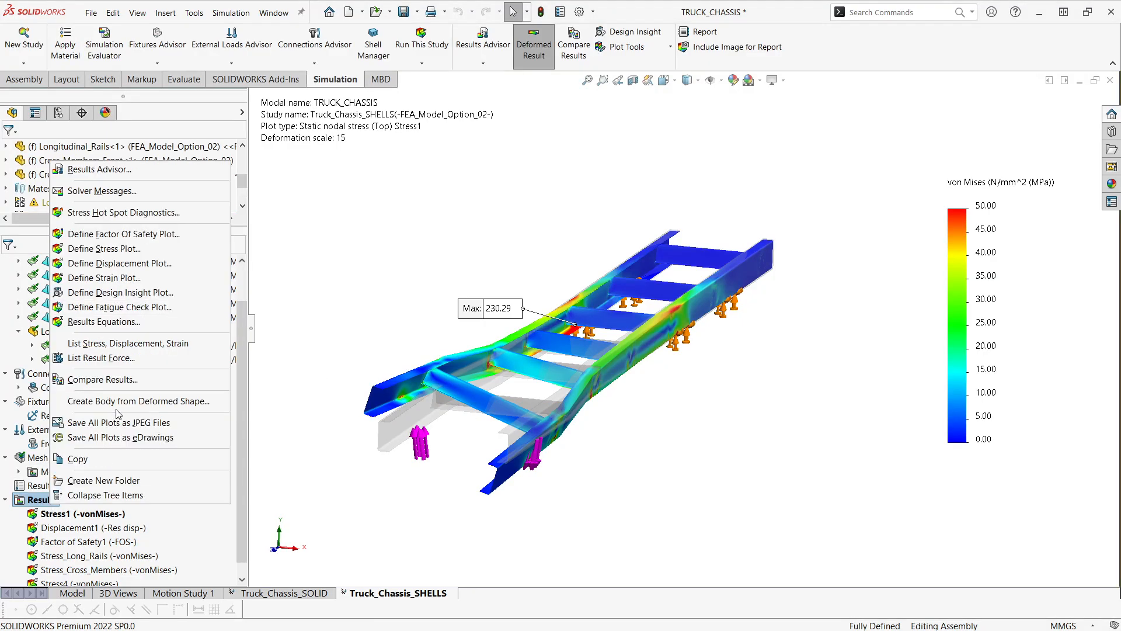
click(118, 381)
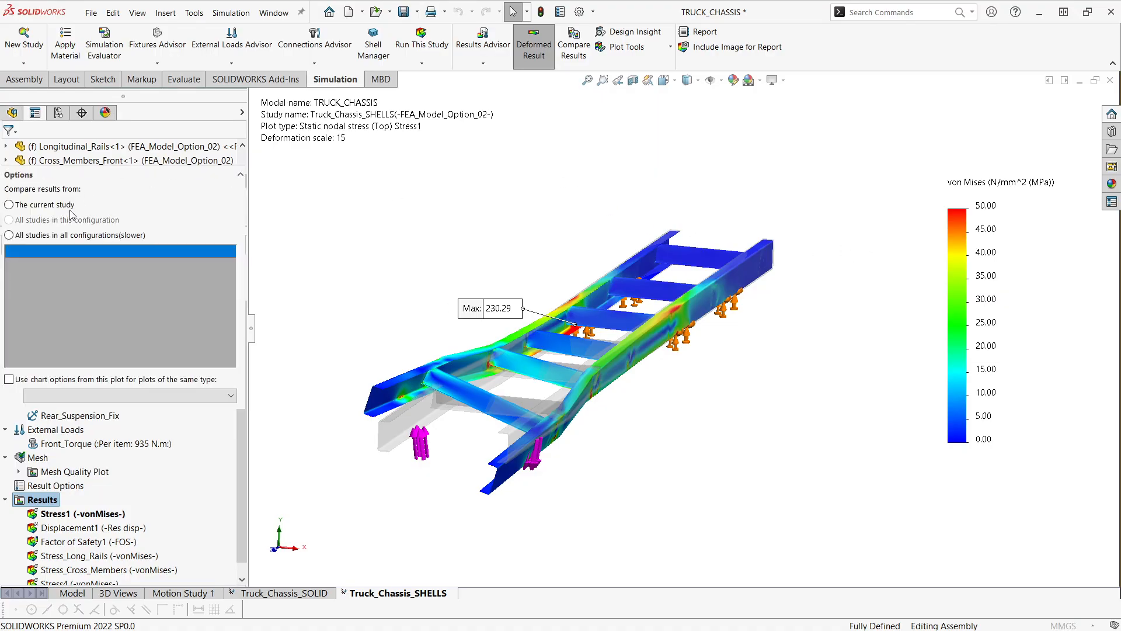
click(9, 270)
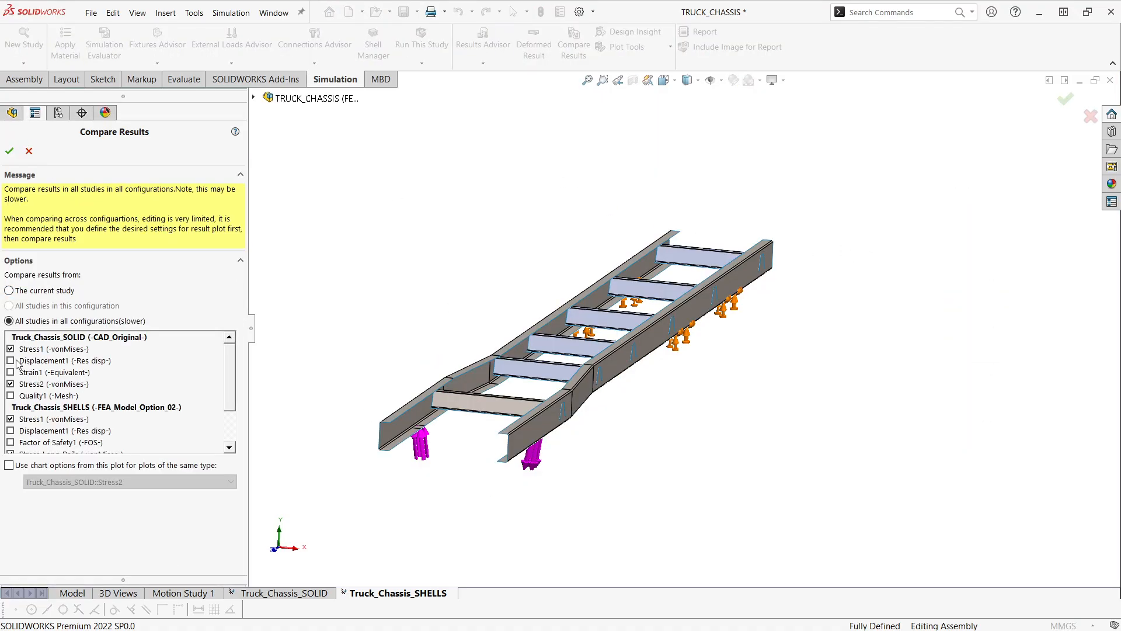
- Limit the comparison to the Stress1 von Mises plots of Truck_Chassis_SOLID and Truck_Chassis_SHELLS, and generate it
click(11, 383)
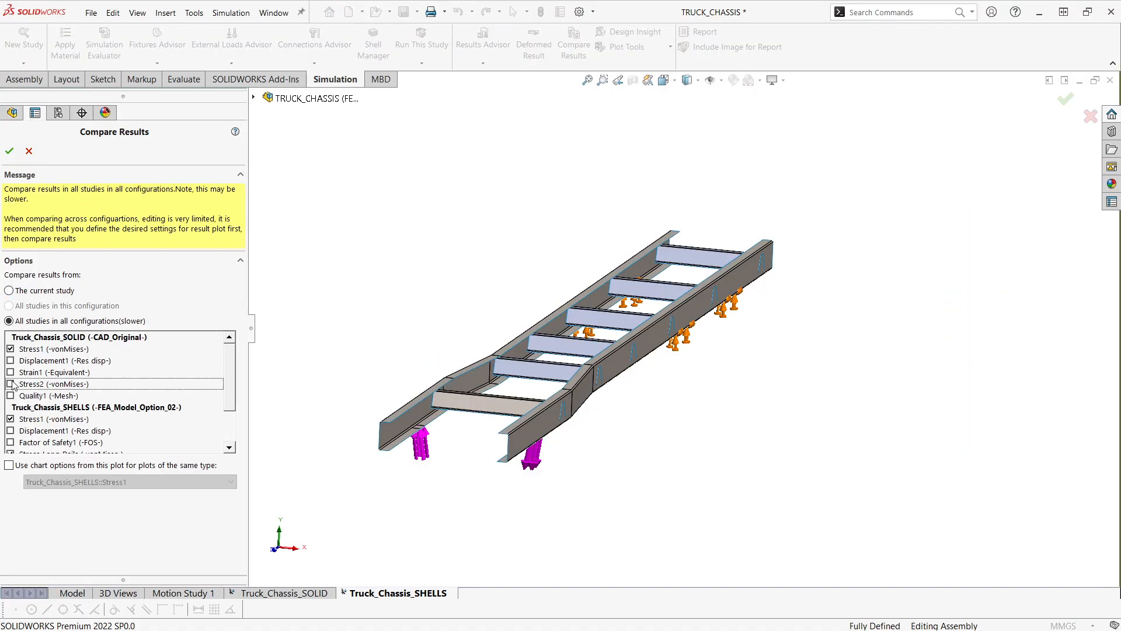
click(10, 449)
click(10, 450)
scroll(21, 419, down, 1)
scroll(26, 413, up, 2)
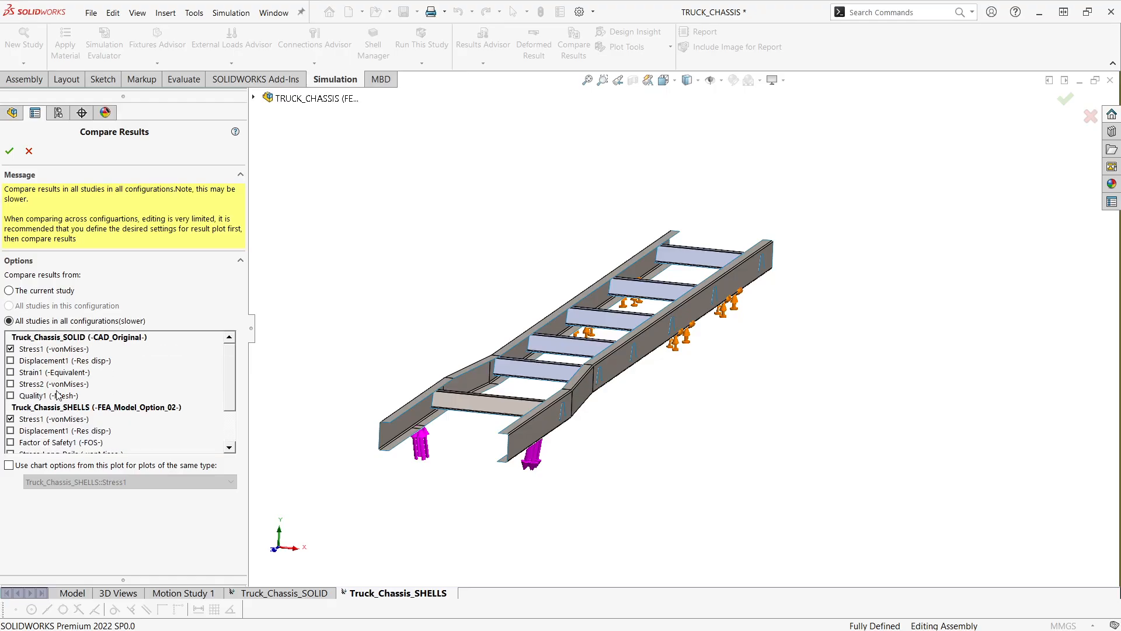
click(9, 150)
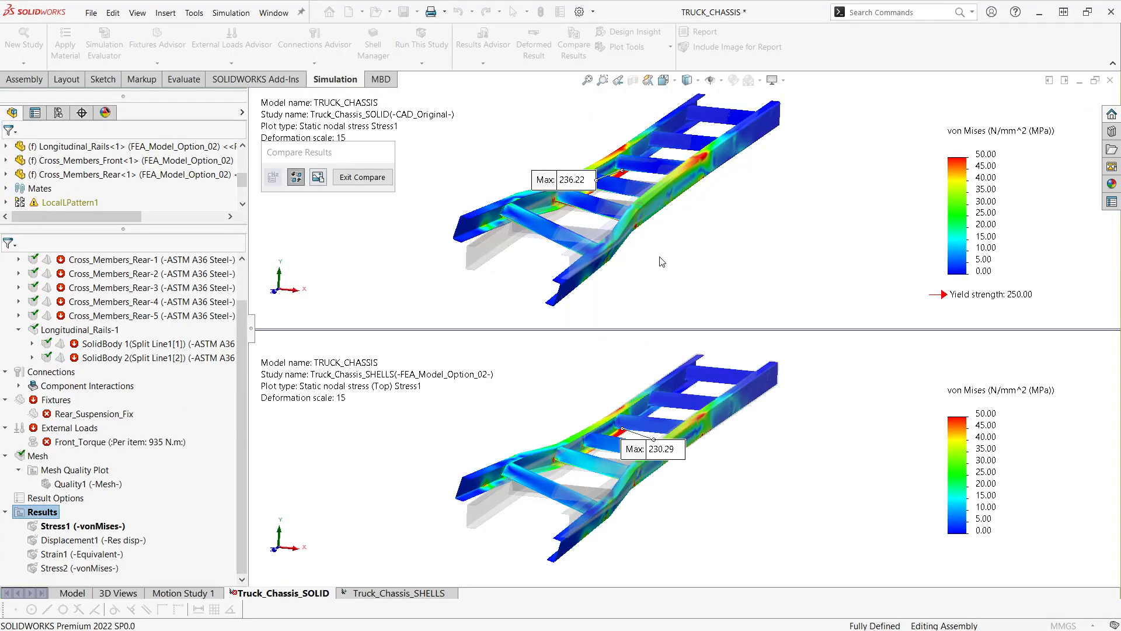
- View the compared solid and shell stress plots from the underside near the rear fixtures, and make the shell plot's view active
scroll(662, 255, up, 3)
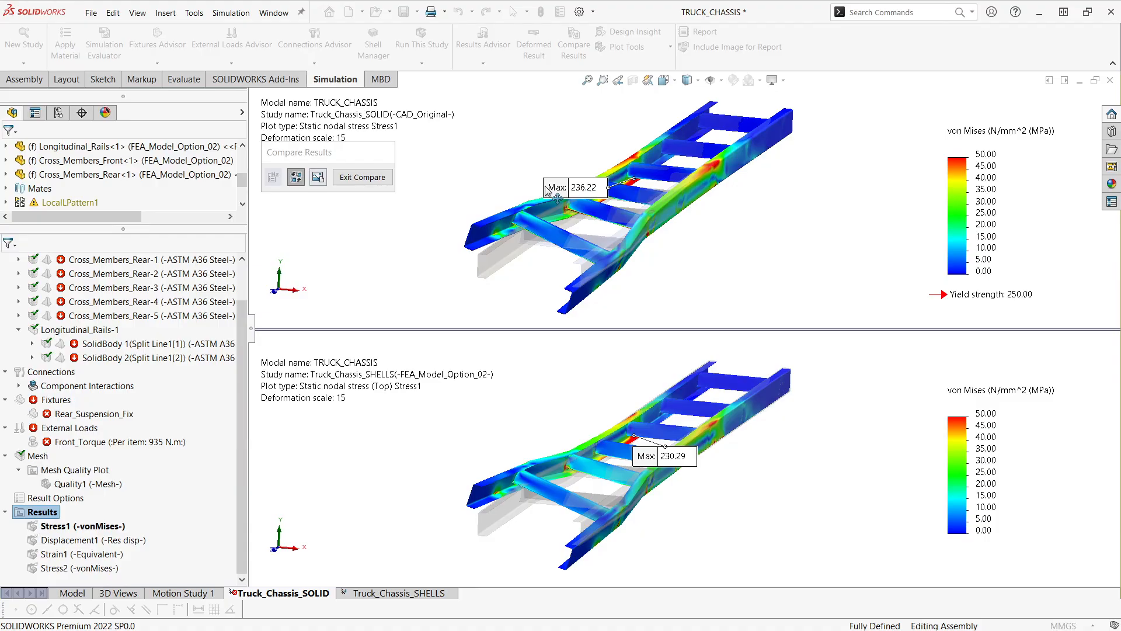
middle_drag(573, 232, 578, 116)
click(569, 526)
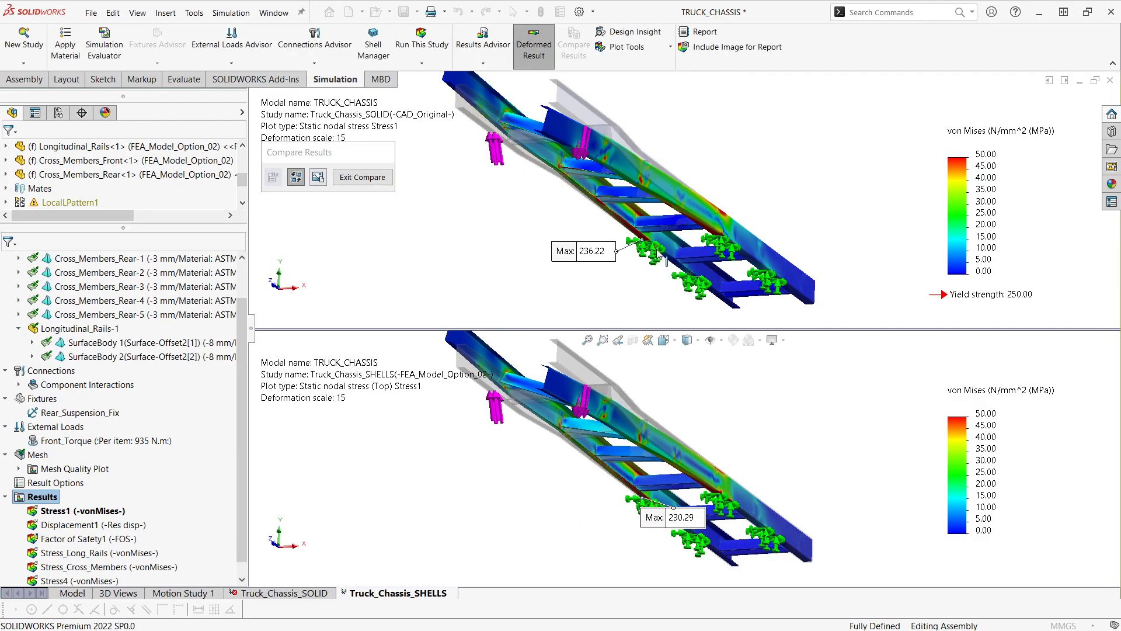